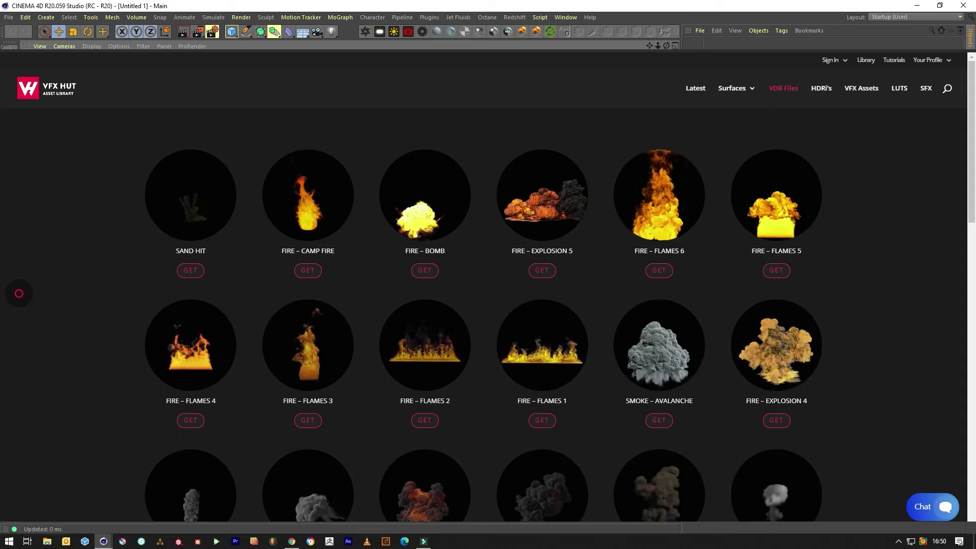
Switch to the Cinema 4D scene and add a Redshift Volume object.
mouse_move(103, 541)
click(69, 491)
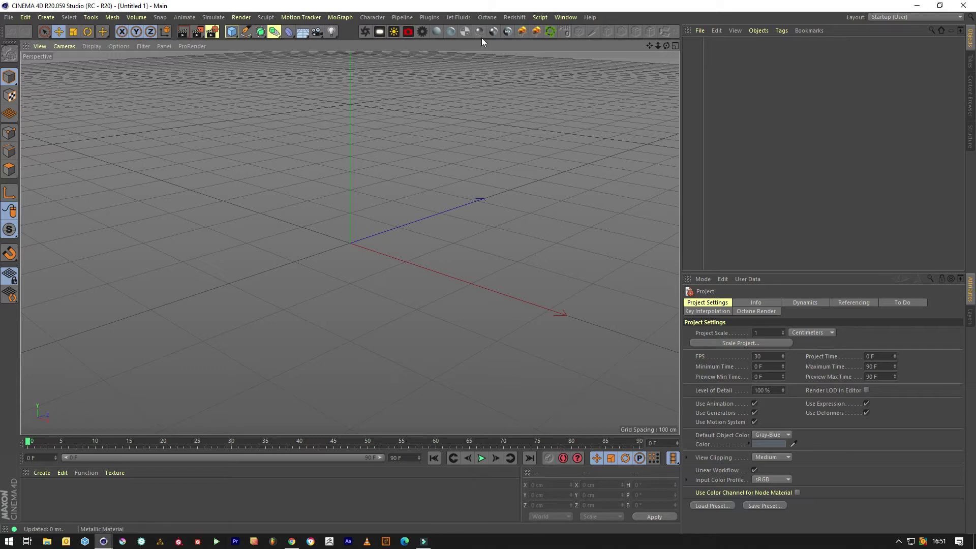
click(515, 18)
mouse_move(542, 33)
click(647, 90)
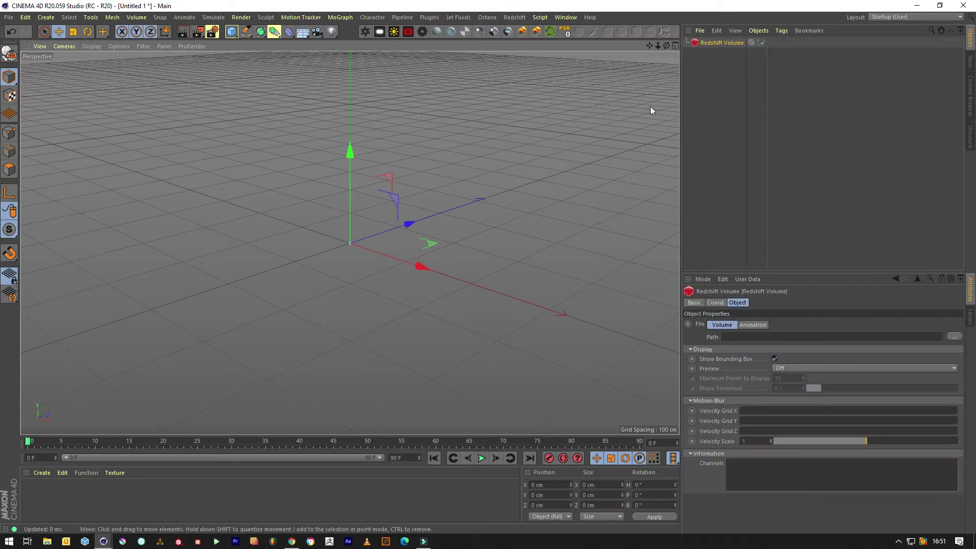
Load cff7_1.vdb from the VFXHUT Camp Fire -Fire 7 folder as the volume's file path.
click(954, 337)
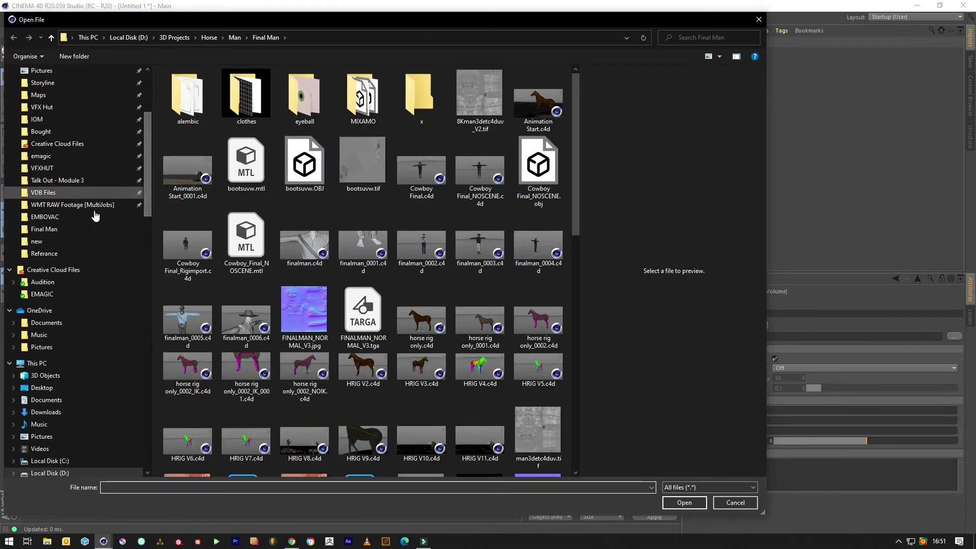
click(68, 194)
double_click(206, 94)
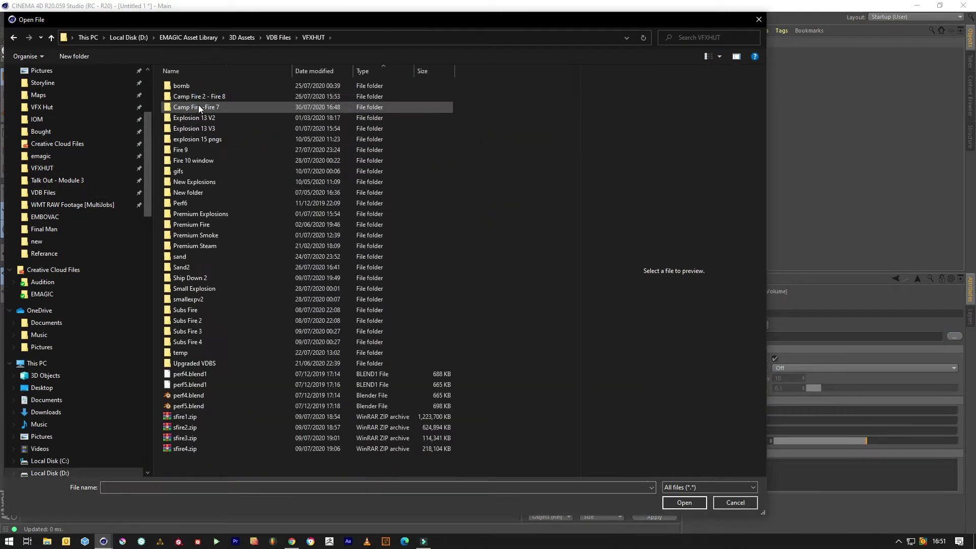
double_click(206, 95)
double_click(197, 109)
Set the volume's animation mode to Simple with Frame timing and detect the sequence's frames.
click(760, 325)
click(760, 339)
click(752, 361)
click(780, 347)
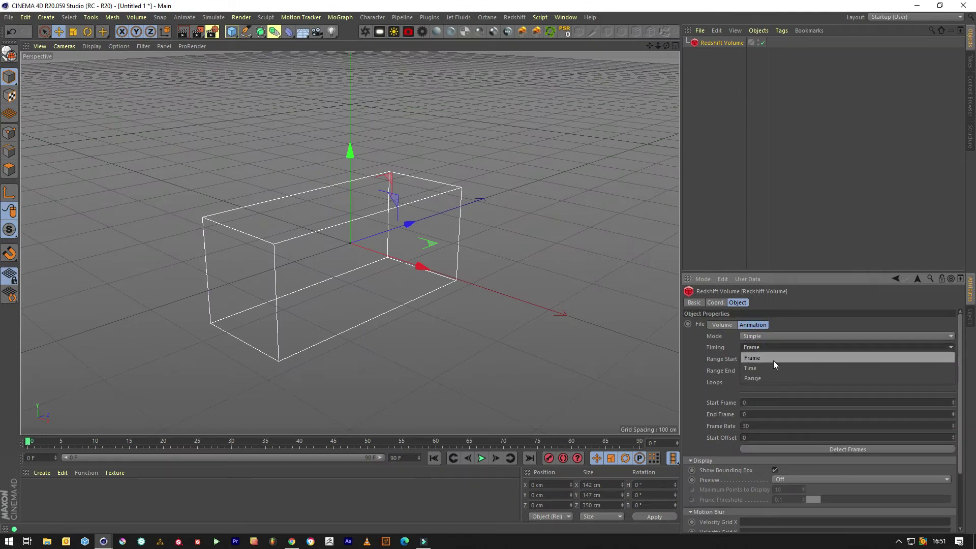
click(773, 359)
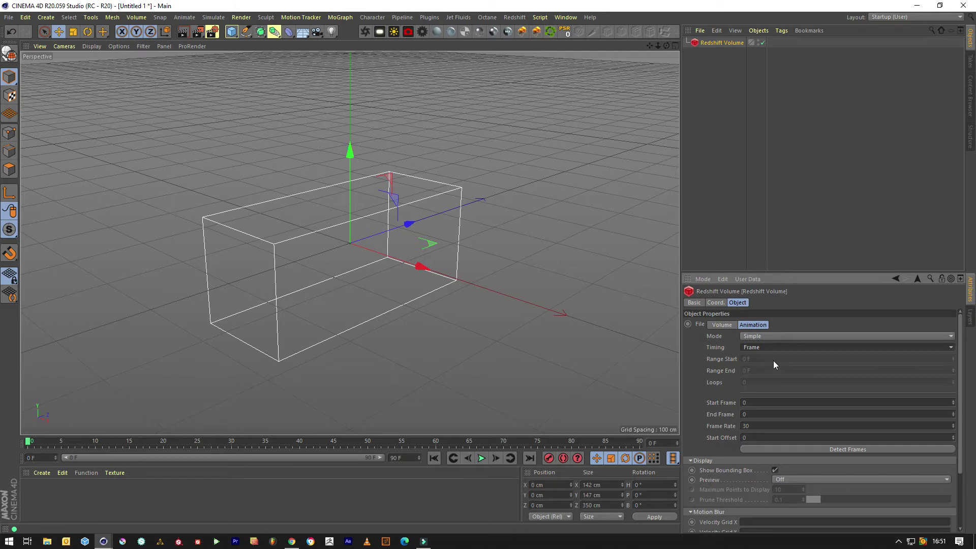
click(805, 449)
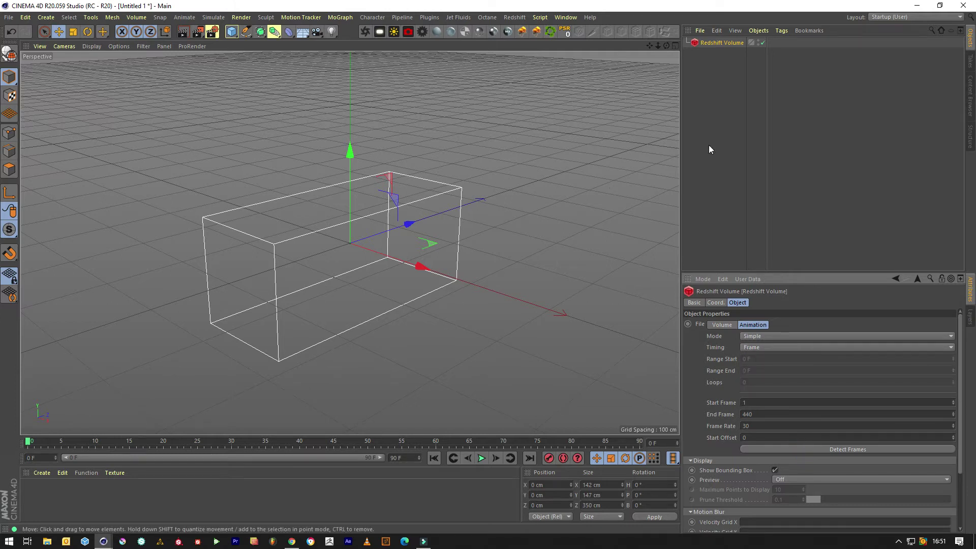
Start the Redshift Viewport IPR render and minimize its control window.
click(513, 17)
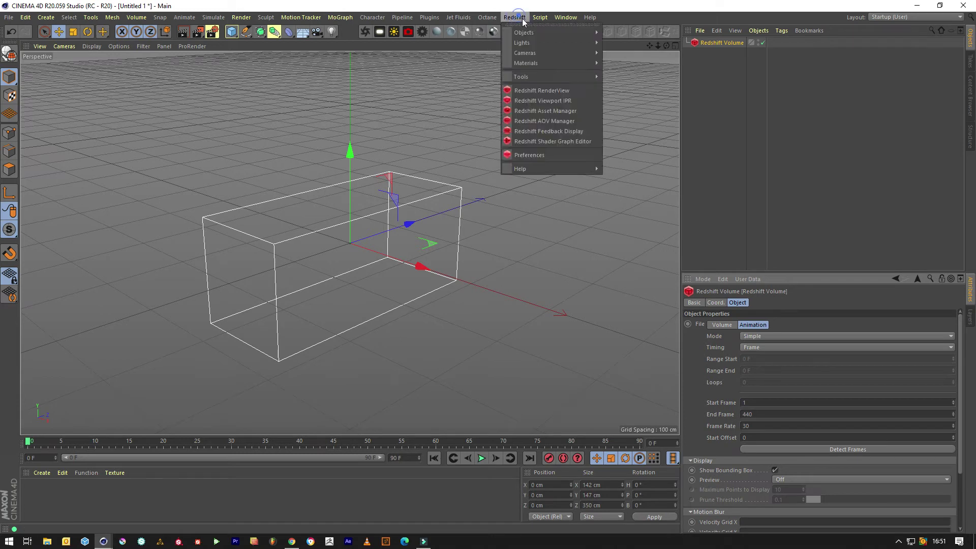
click(567, 100)
click(468, 110)
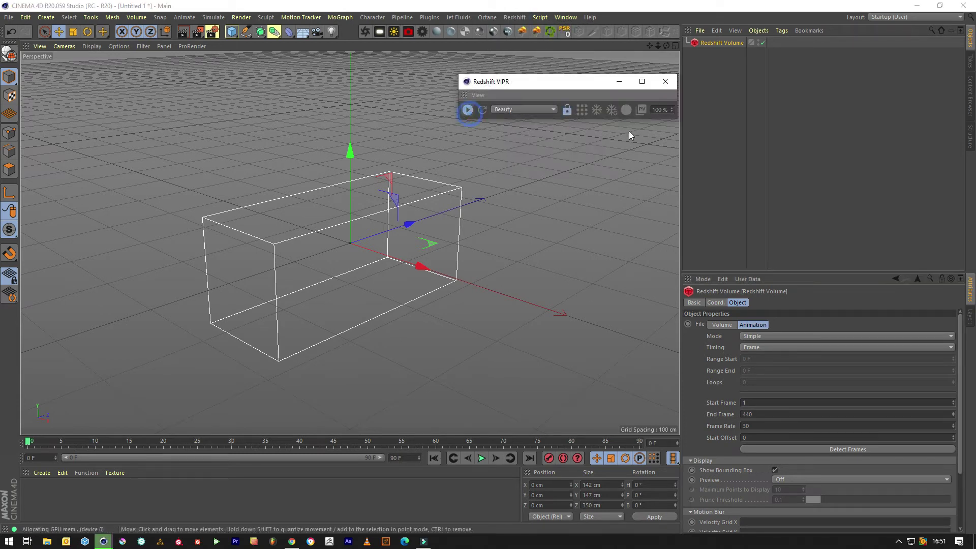
click(621, 81)
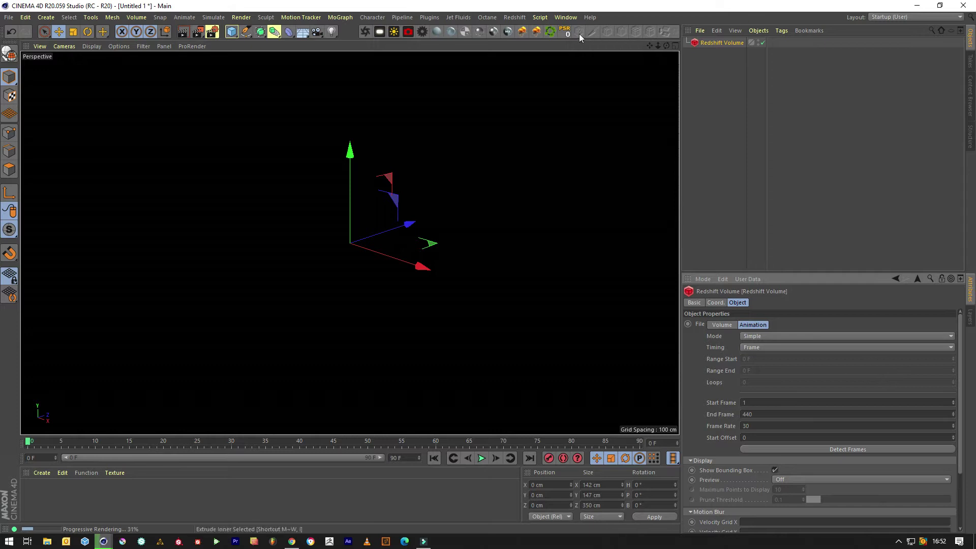
Create a Redshift Volume material and apply it to the Redshift Volume object.
click(722, 325)
click(515, 17)
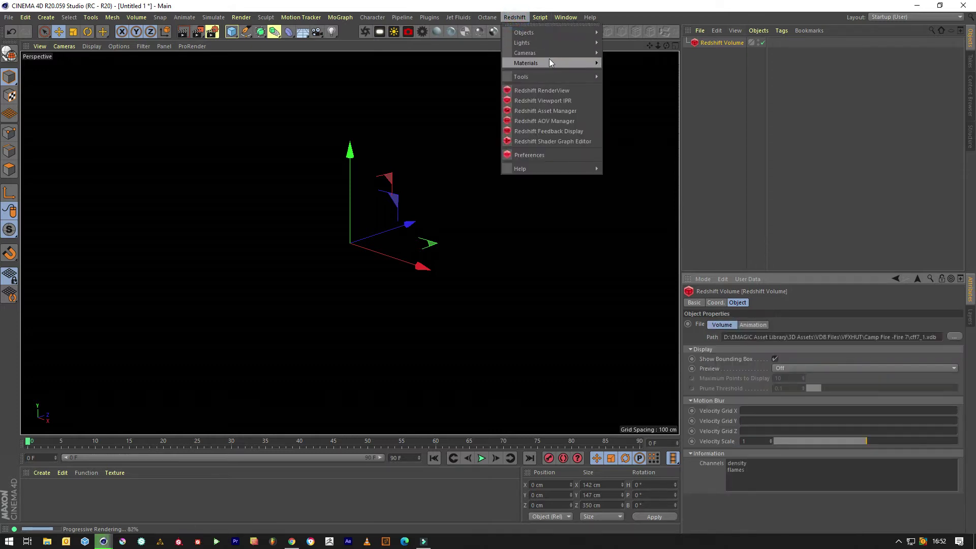
mouse_move(550, 62)
mouse_move(604, 62)
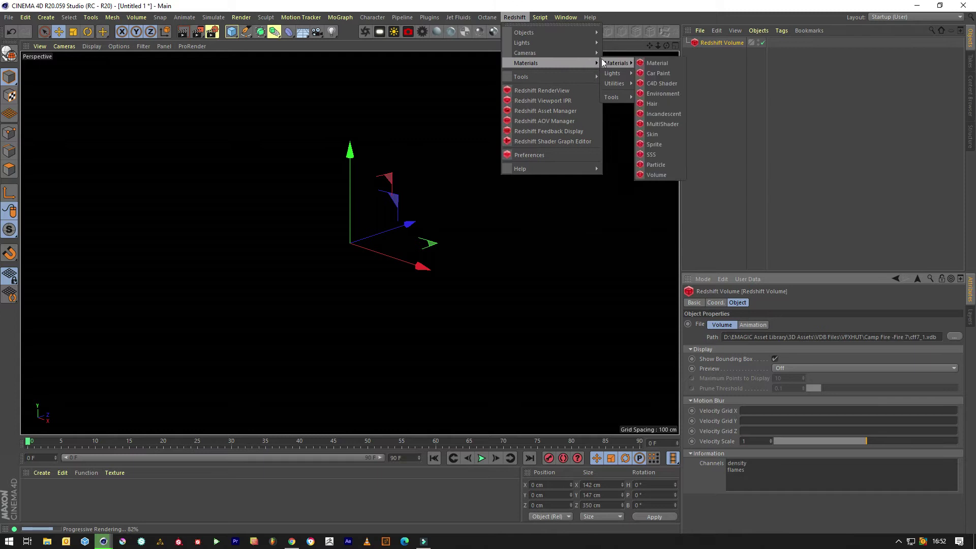
click(656, 175)
drag(49, 502, 722, 43)
Open the RS Volume material's shader graph, enlarge its window beside the render and widen the node settings area.
double_click(36, 496)
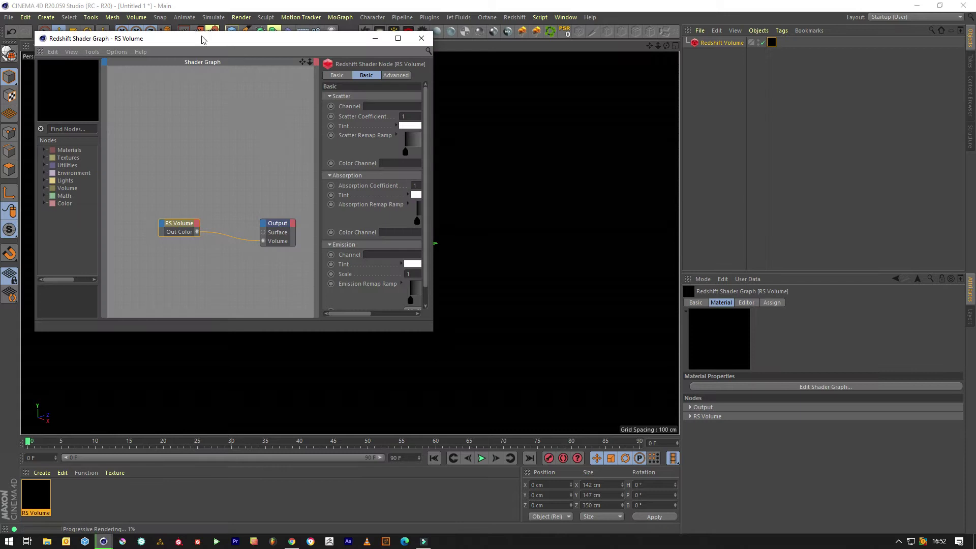
drag(200, 34, 623, 69)
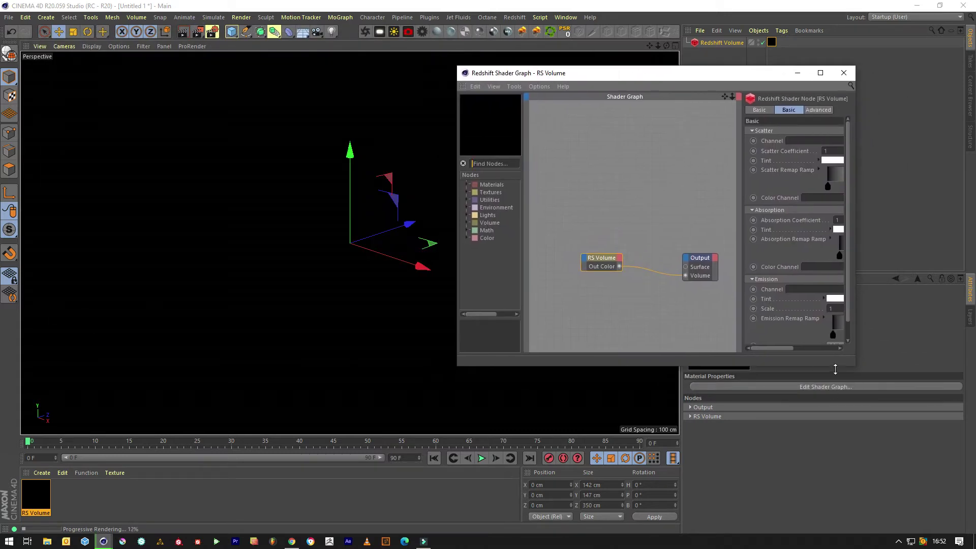
drag(853, 367, 935, 458)
drag(650, 46, 526, 58)
drag(652, 73, 585, 74)
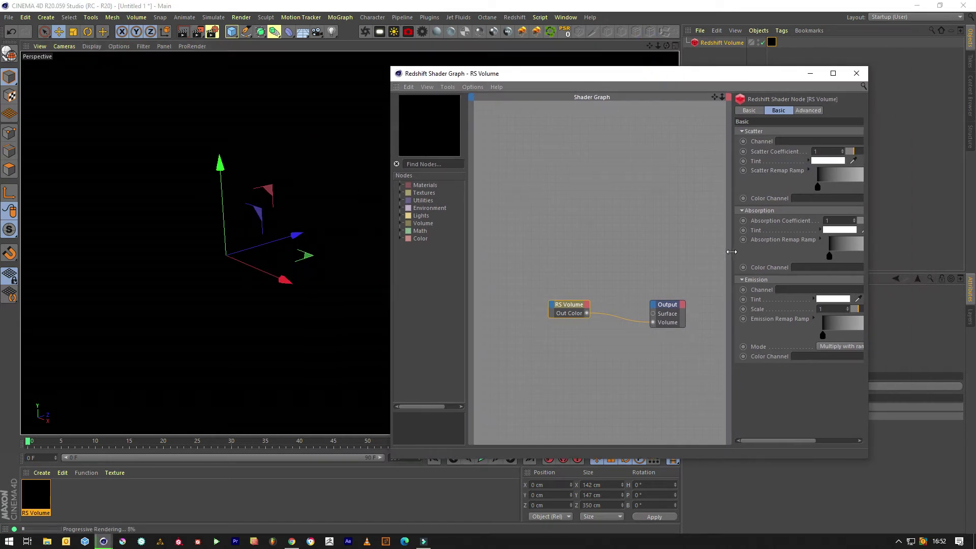
drag(732, 251, 668, 239)
Set the RS Volume node's scatter channel to density and its emission channel to flames.
click(860, 141)
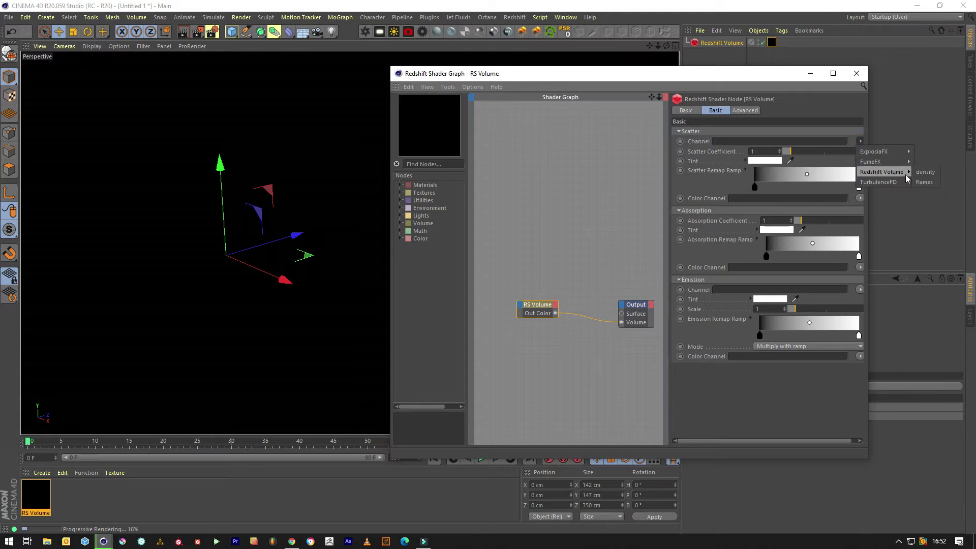
click(925, 173)
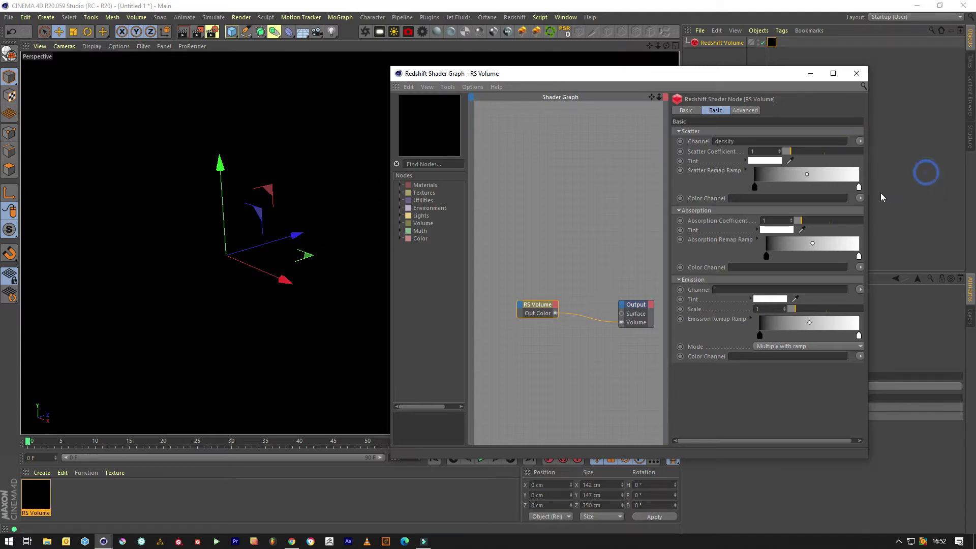
click(861, 356)
click(860, 290)
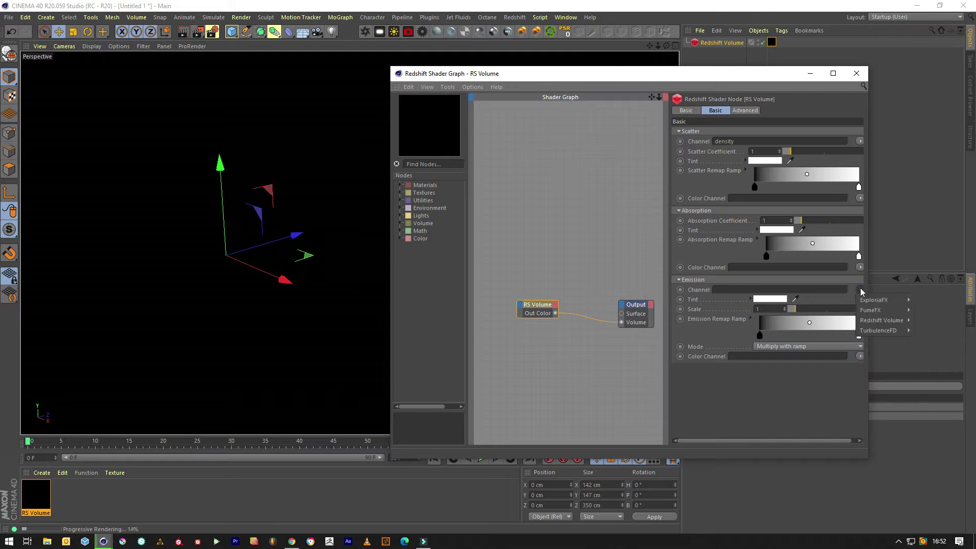
mouse_move(877, 325)
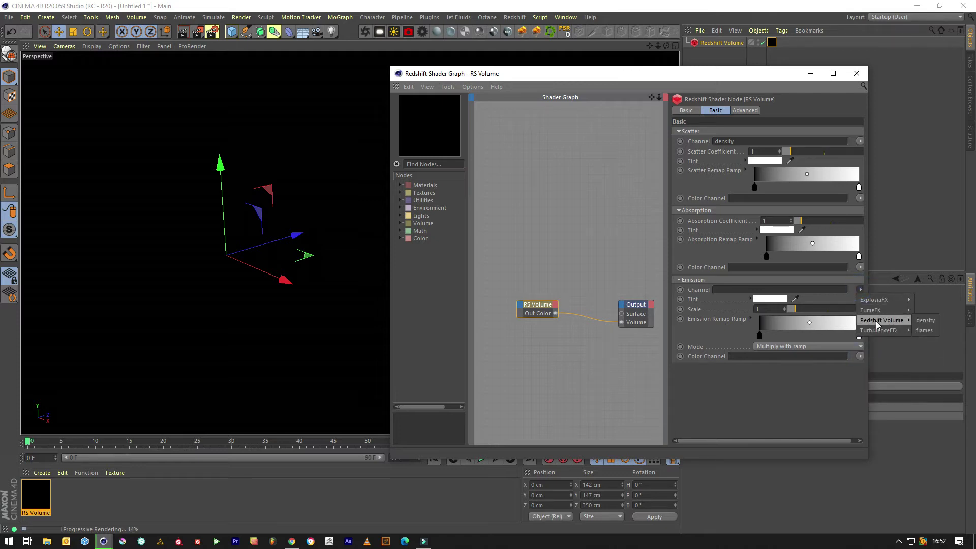
click(924, 331)
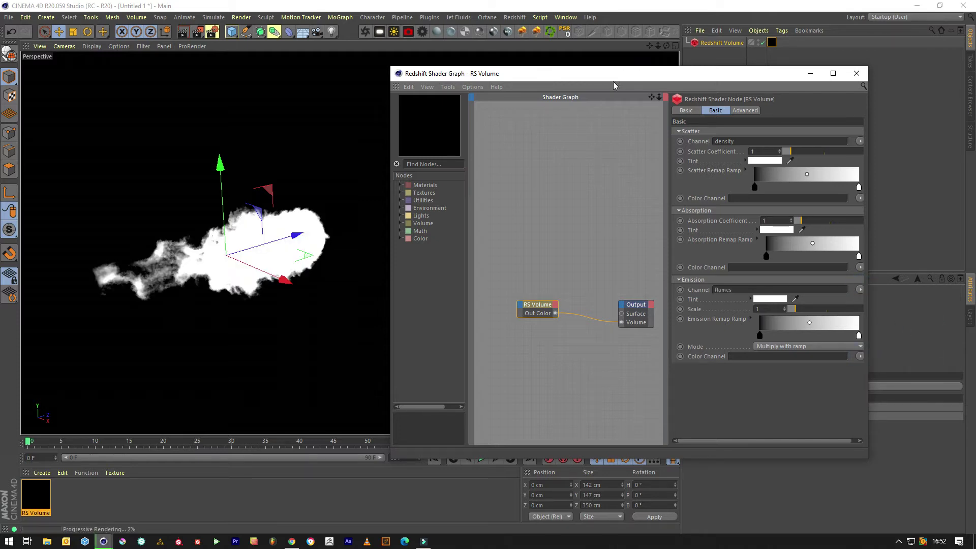
Rotate the Redshift Volume object's pitch to about -91° so the flame stands upright.
drag(608, 77, 664, 99)
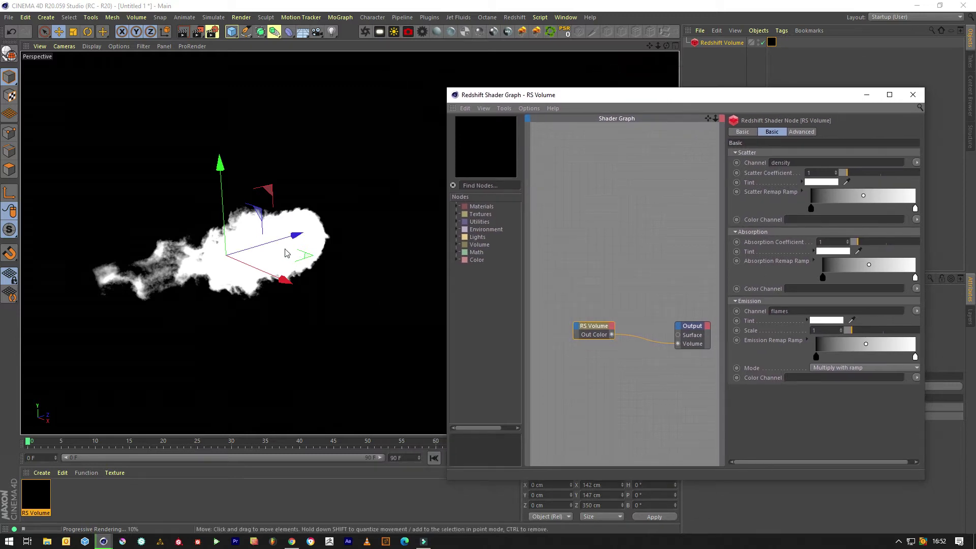
click(690, 54)
click(710, 44)
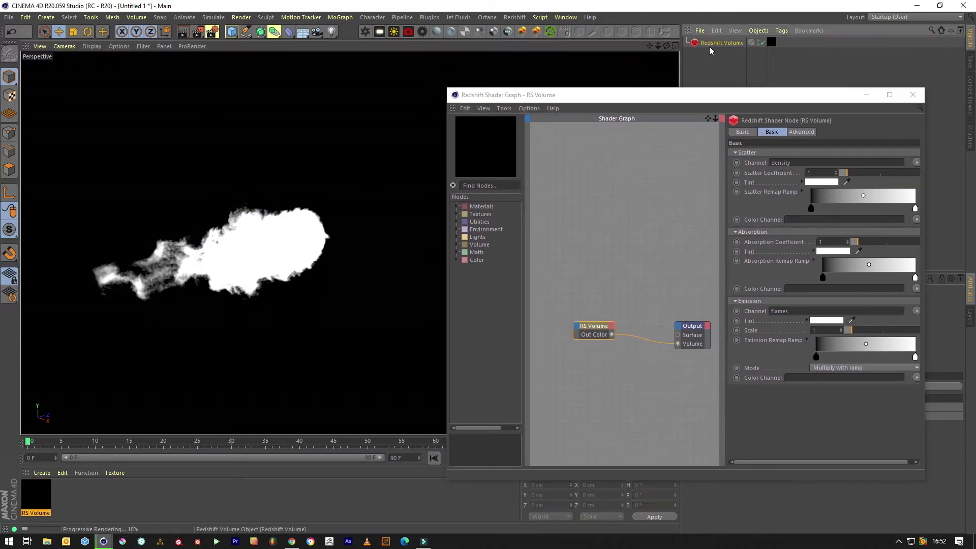
click(87, 31)
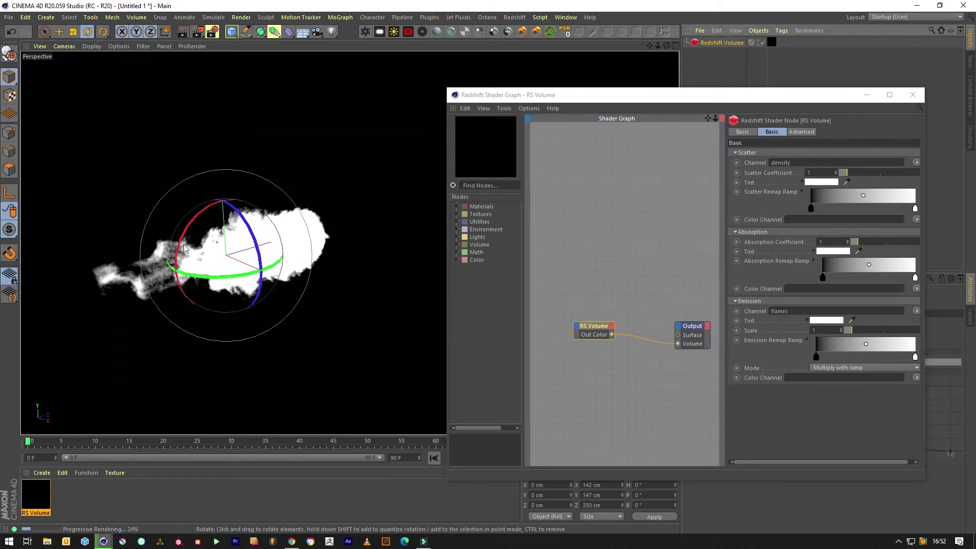
drag(182, 242, 243, 182)
drag(191, 222, 197, 216)
click(59, 32)
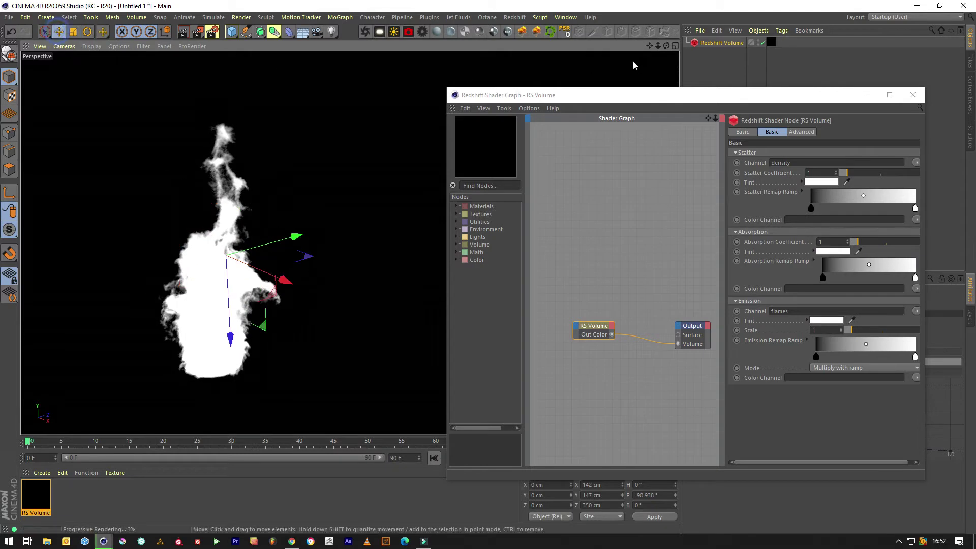
Change the RS Volume node's emission tint to orange-red.
mouse_move(649, 46)
mouse_down()
mouse_move(665, 43)
mouse_move(649, 58)
mouse_up()
mouse_move(614, 110)
mouse_down()
mouse_move(578, 113)
mouse_move(621, 125)
mouse_up()
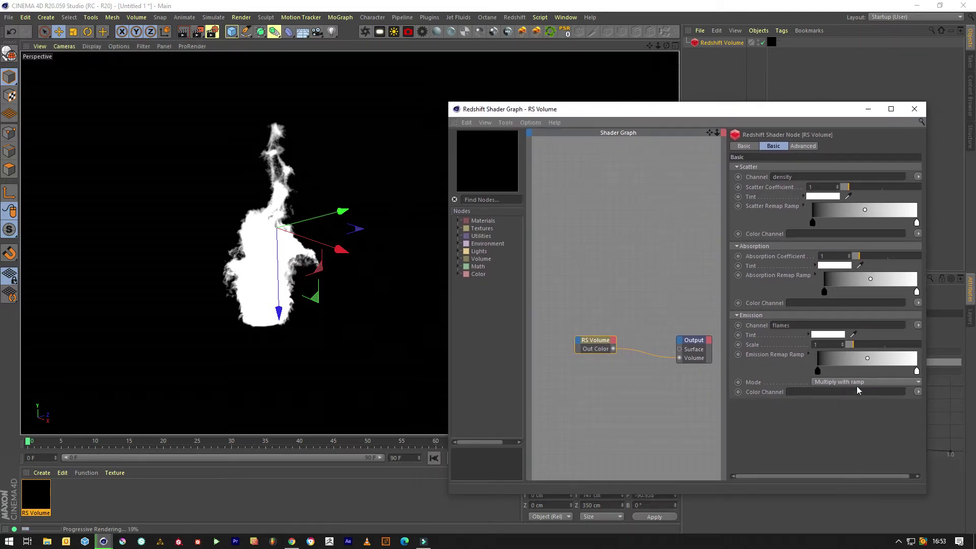
drag(703, 116, 688, 96)
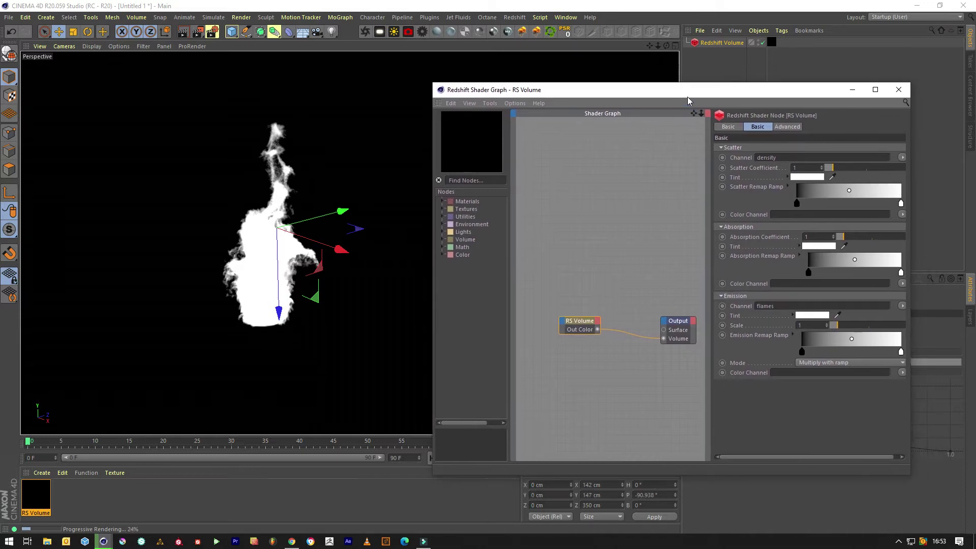
click(811, 315)
mouse_move(751, 315)
mouse_down()
mouse_move(879, 333)
mouse_move(750, 315)
mouse_up()
click(784, 352)
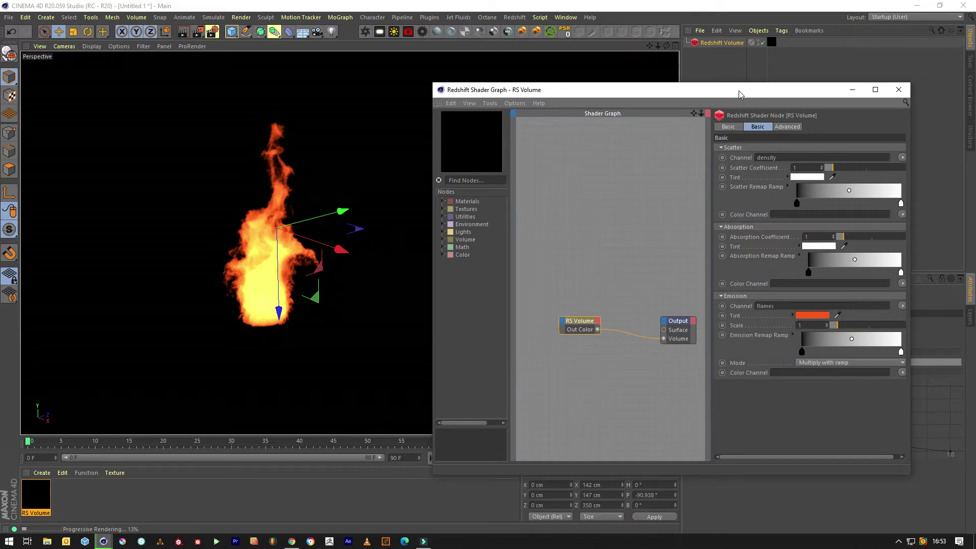
Set the RS Volume node's emission scale to 0.6.
drag(740, 93, 758, 78)
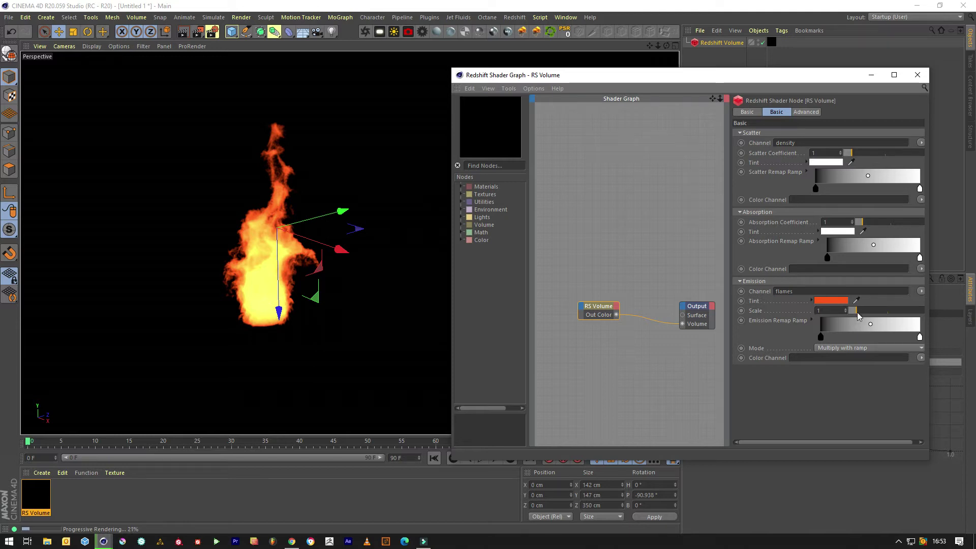
drag(858, 316, 855, 315)
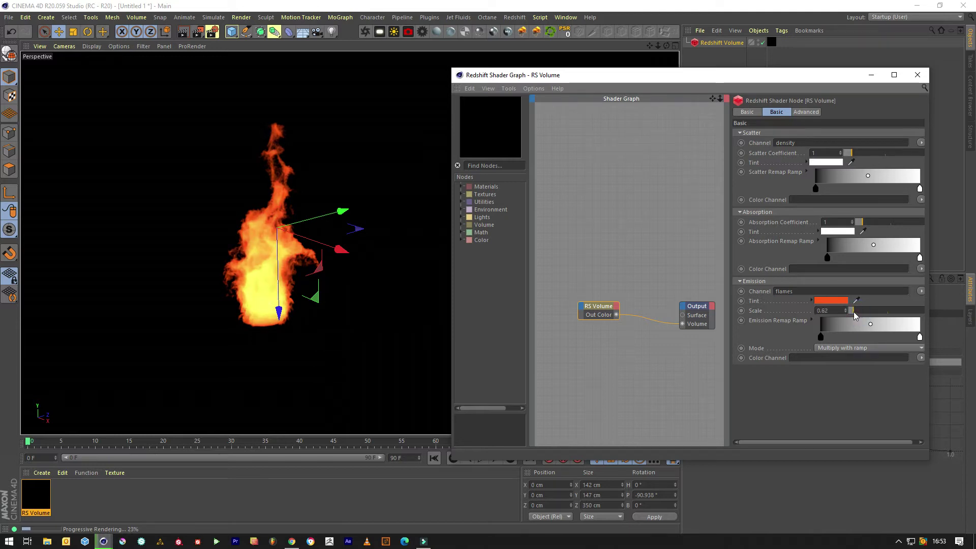
click(825, 311)
key(Delete)
click(902, 285)
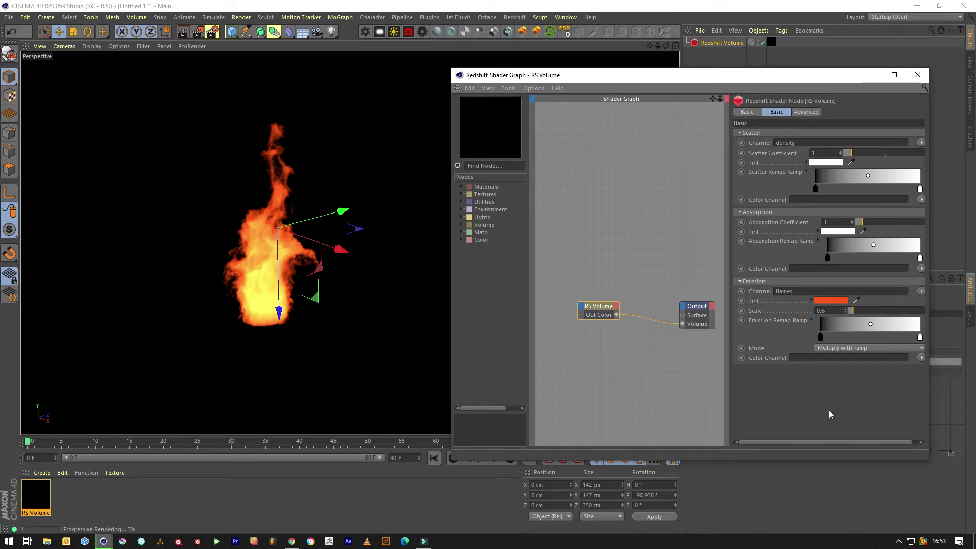
Shift the emission remap ramp's black knot slightly inward and set its bias to about 47 %.
drag(755, 75, 730, 59)
drag(705, 233, 644, 233)
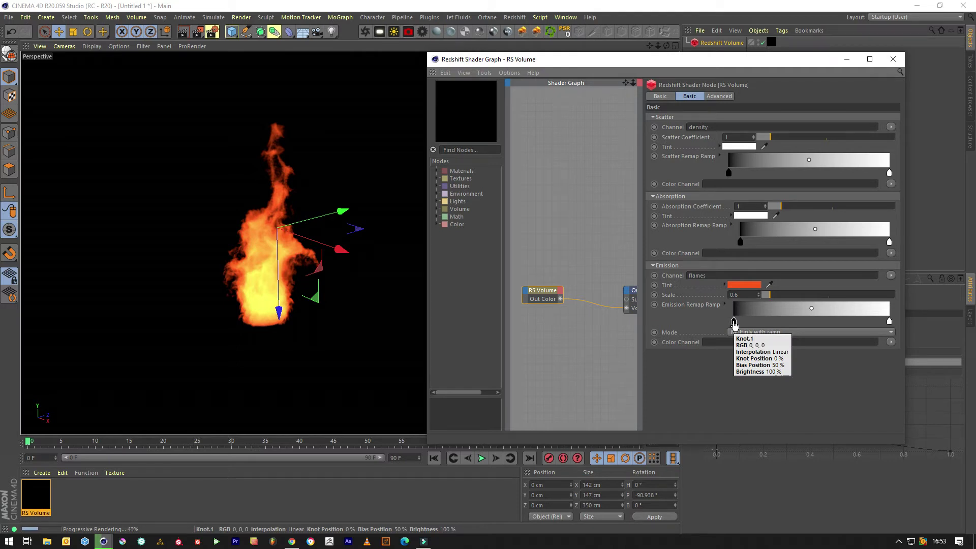
mouse_move(734, 323)
mouse_down()
mouse_move(762, 326)
mouse_move(745, 324)
mouse_up()
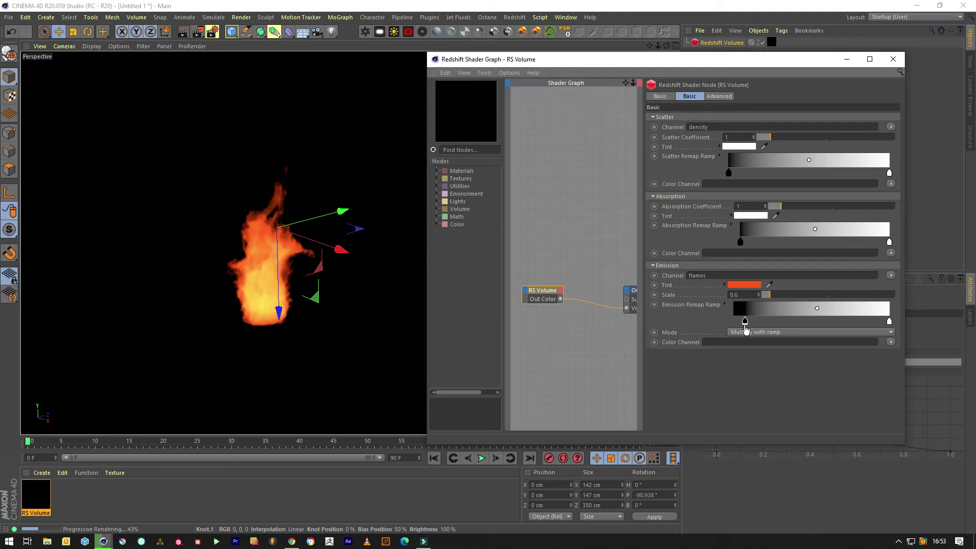
mouse_move(817, 309)
mouse_down()
mouse_move(709, 320)
mouse_move(824, 322)
mouse_move(813, 321)
mouse_up()
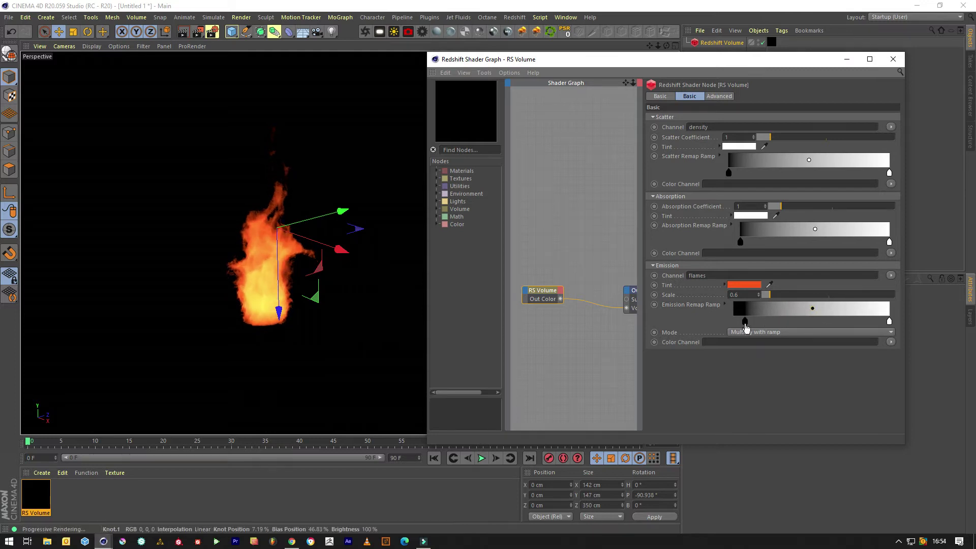
mouse_move(746, 322)
mouse_down()
mouse_move(754, 323)
mouse_move(740, 323)
mouse_up()
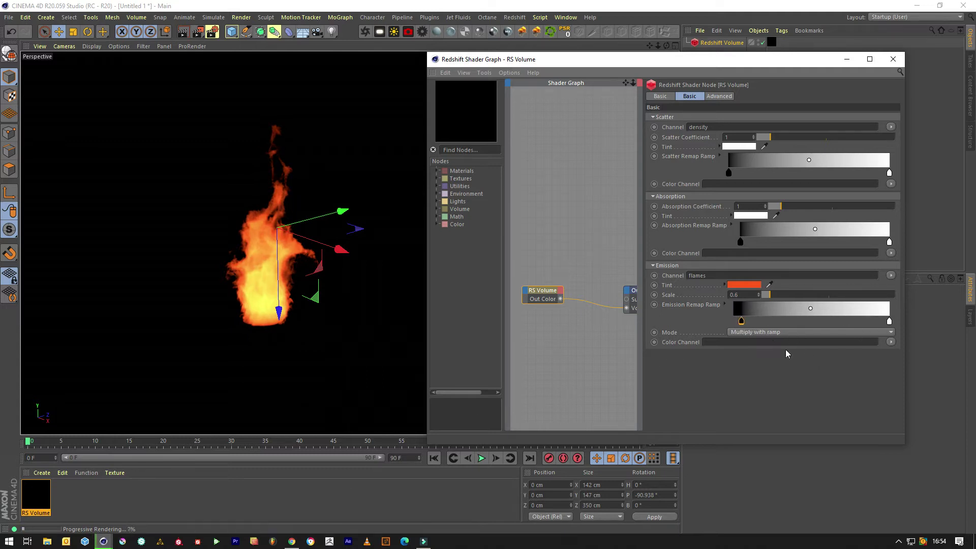
Recolor the emission remap ramp's white end knot pale yellow and add another knot at about 68 %.
click(890, 322)
double_click(890, 321)
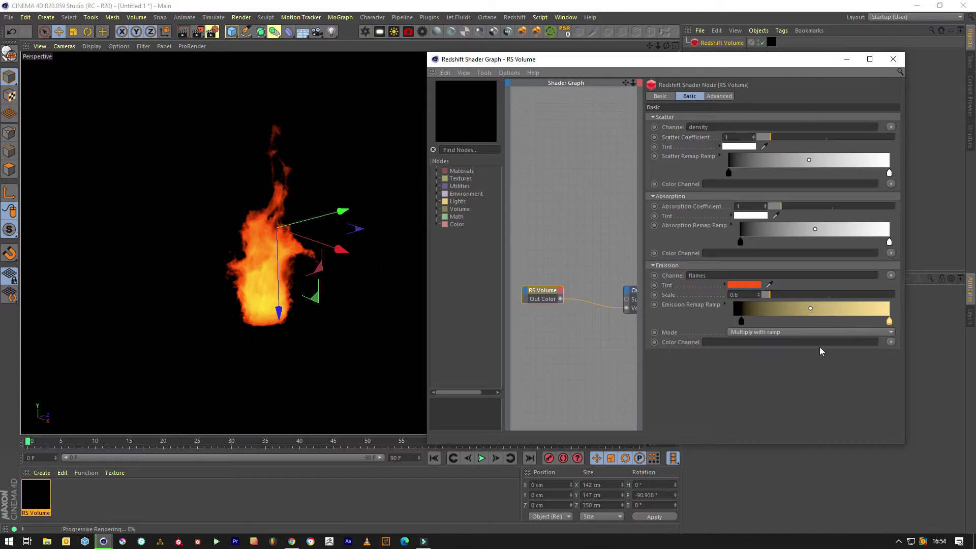
double_click(840, 321)
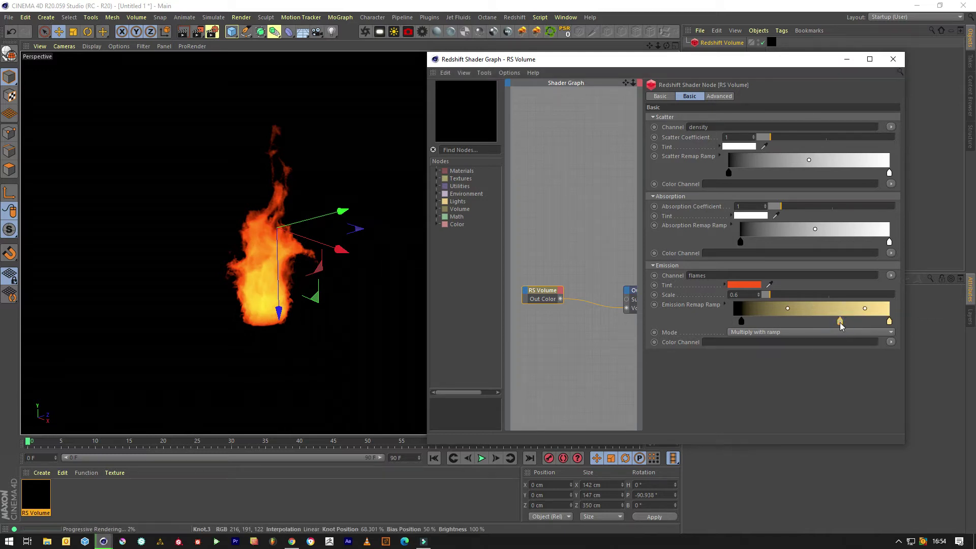
Recolor the emission remap ramp's 68 % knot saturated orange with 99 % saturation and 88 % value, and move it to about 50 %.
drag(798, 332, 790, 333)
mouse_move(877, 343)
mouse_down()
mouse_move(940, 344)
mouse_move(918, 356)
mouse_up()
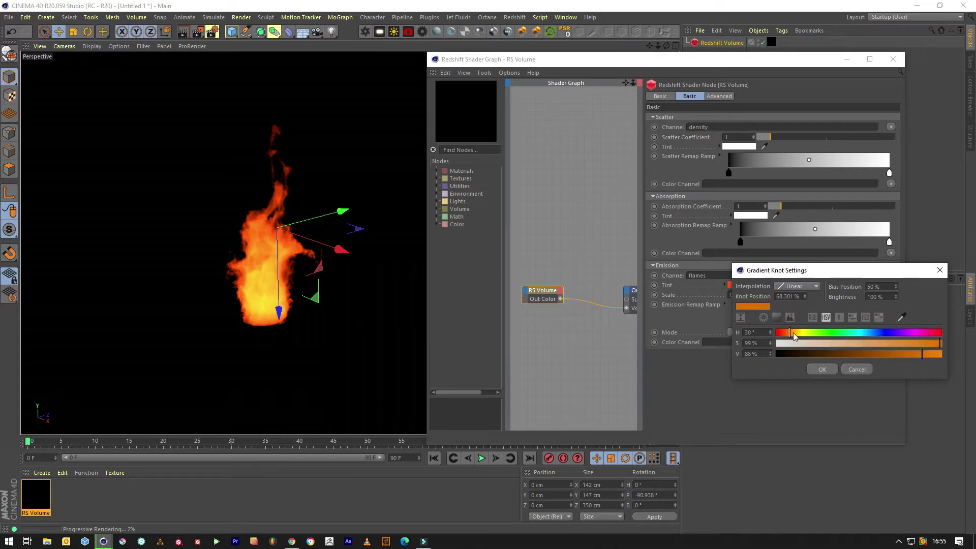
click(822, 370)
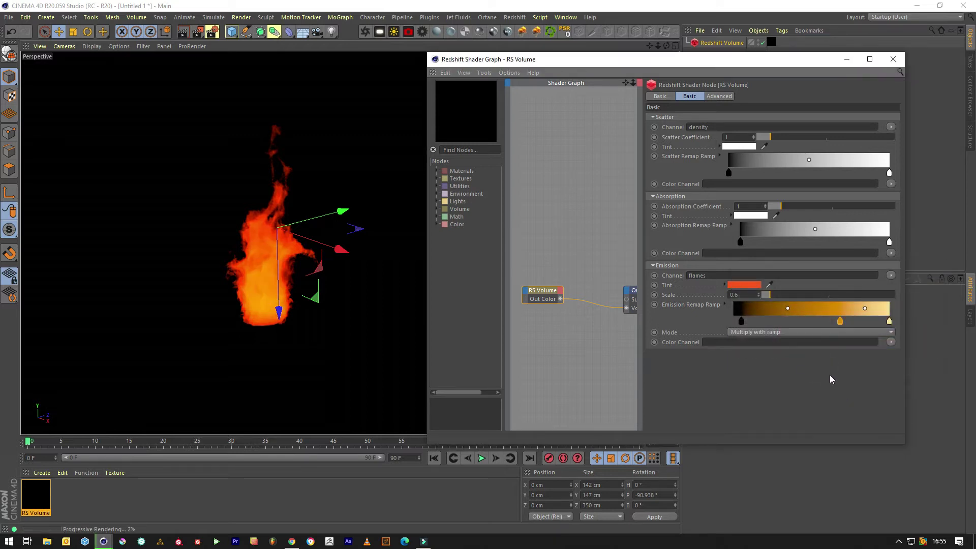
drag(840, 321, 812, 331)
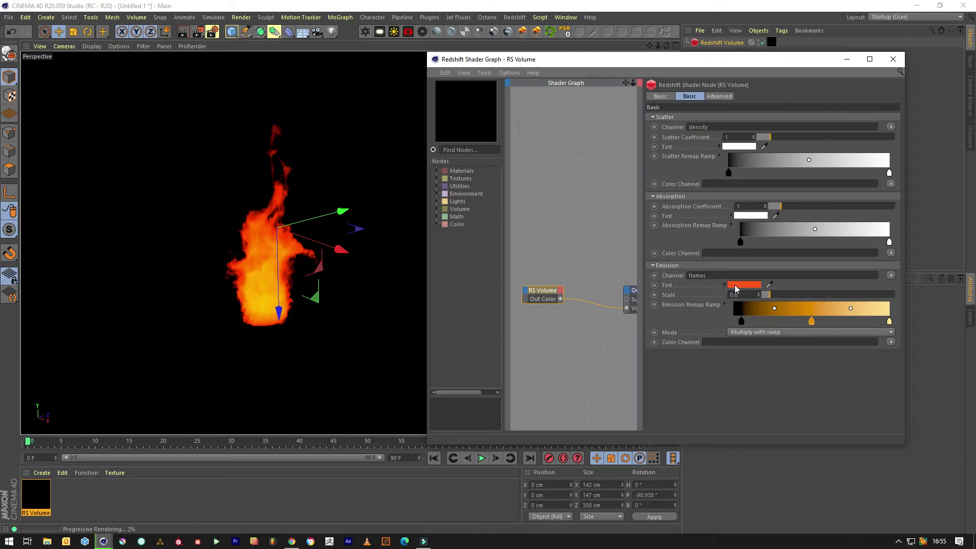
Change the emission tint to white and move the ramp's orange knot to about 67 %.
click(734, 285)
drag(693, 295, 673, 295)
click(715, 319)
drag(807, 316, 839, 327)
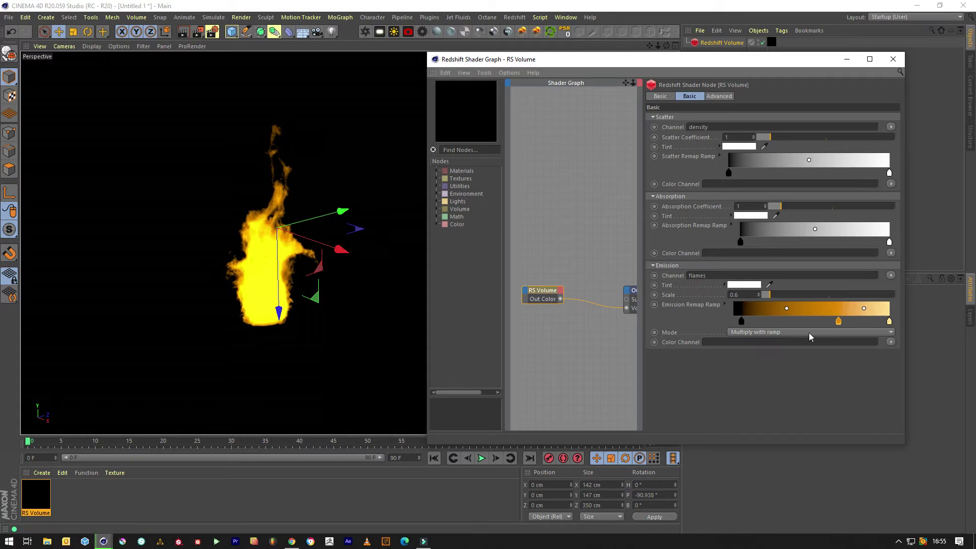
Add a dark red-orange knot with an 18° hue at about 38 % on the emission ramp and shift the orange knot to about 71 %.
click(787, 322)
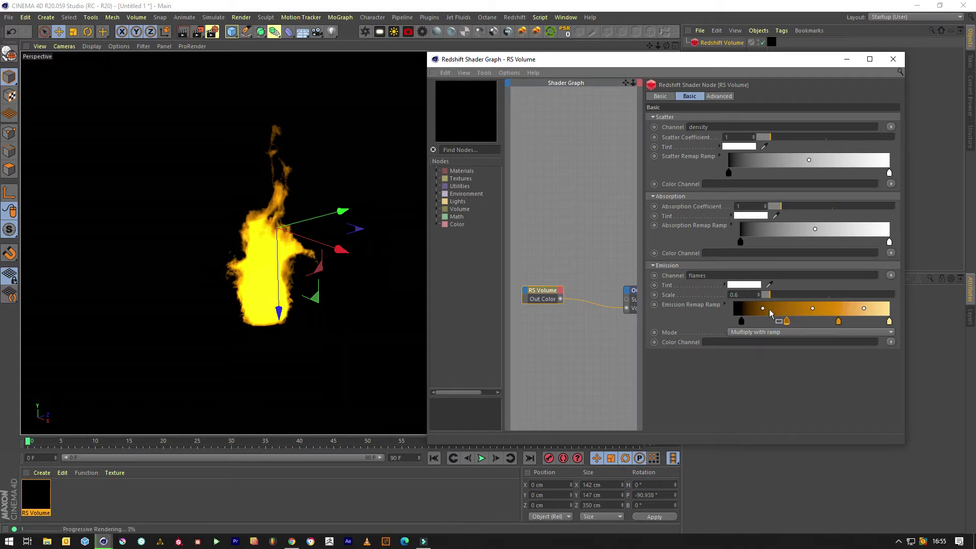
double_click(787, 320)
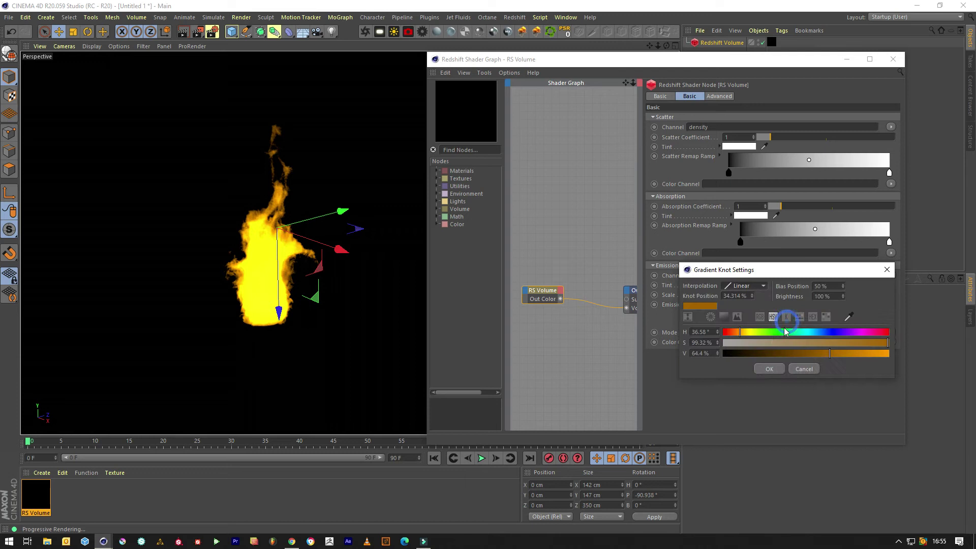
drag(735, 333, 731, 333)
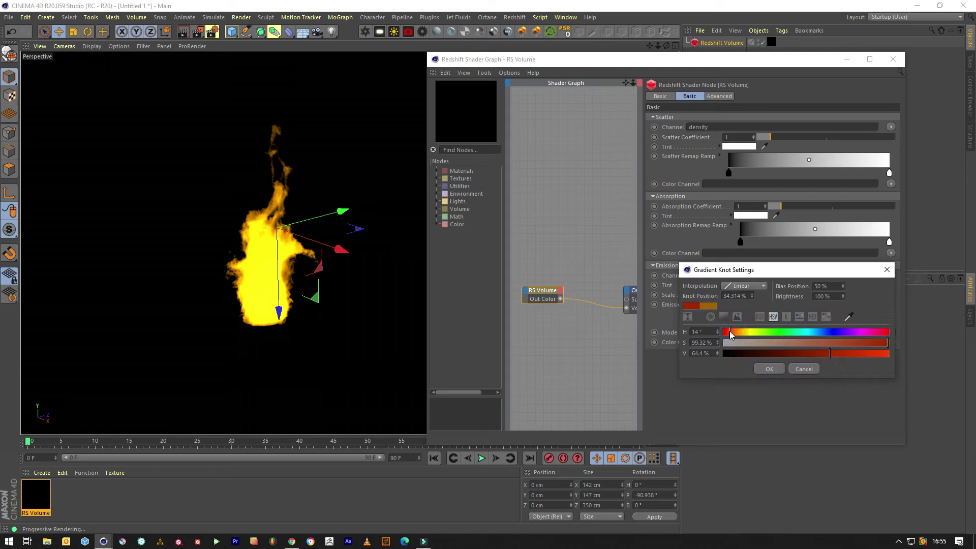
click(766, 370)
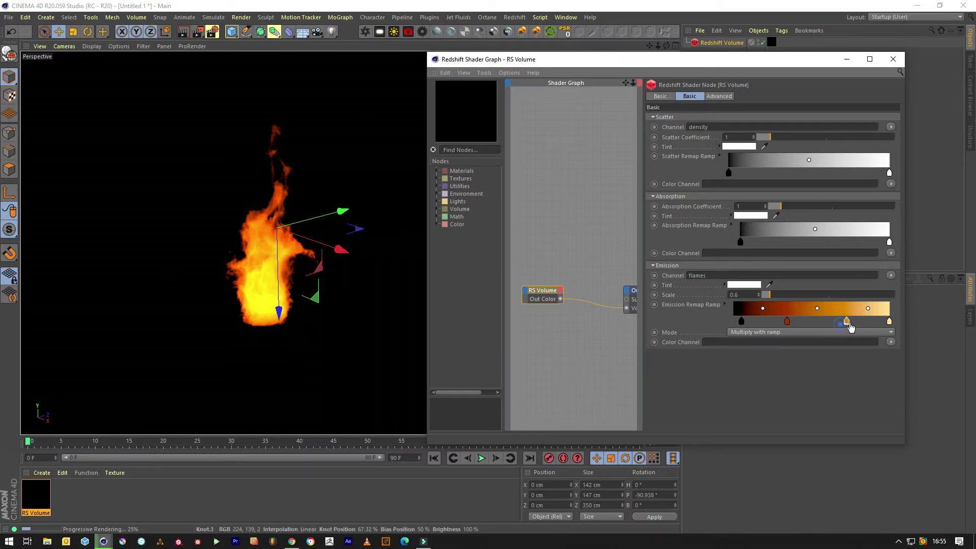
drag(851, 327, 797, 324)
click(789, 324)
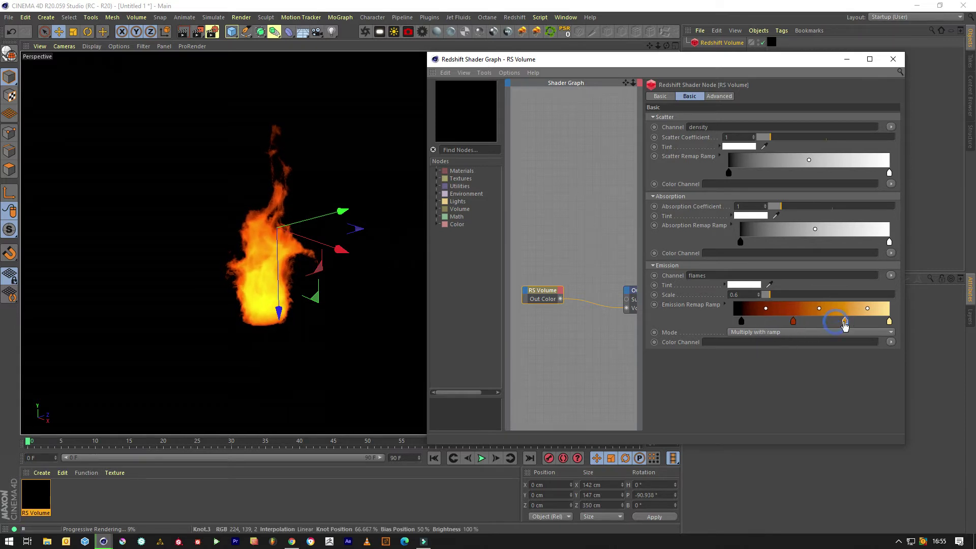
Add an emission ramp knot beside the black start knot, recolor it dark red and place it at about 14 %.
click(763, 322)
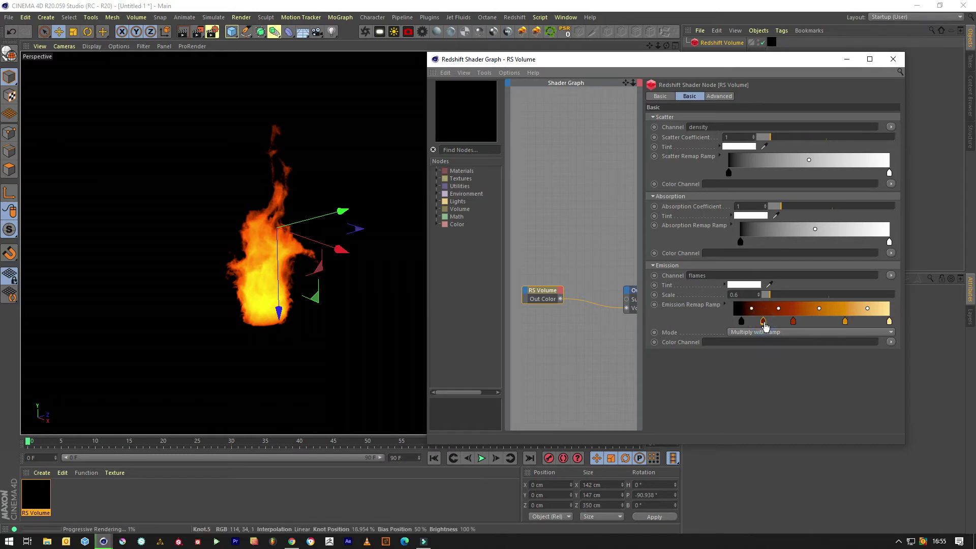
double_click(764, 322)
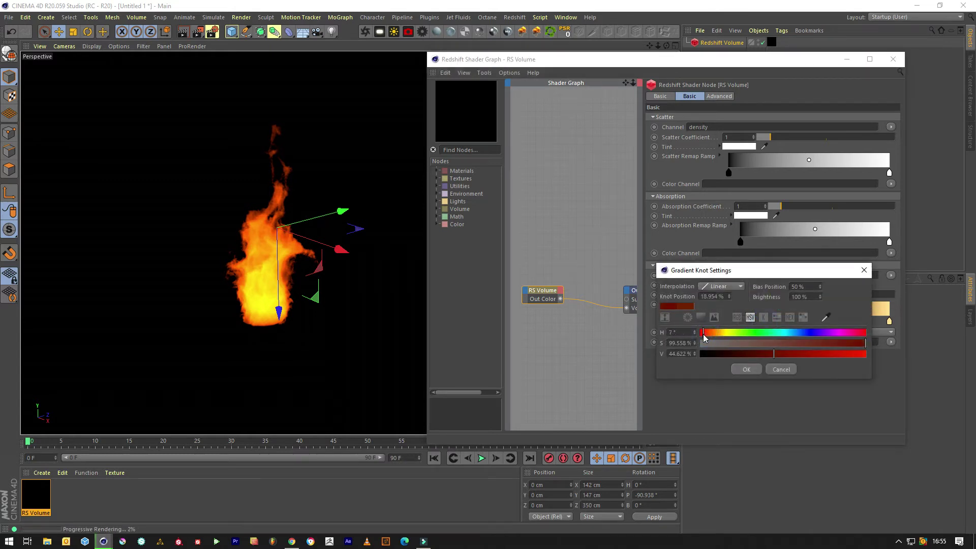
click(746, 370)
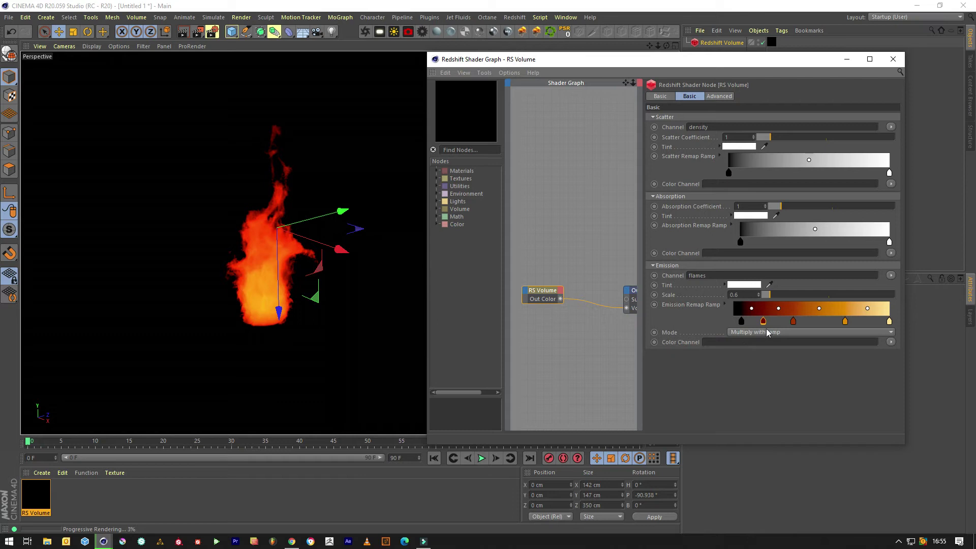
drag(763, 322, 727, 327)
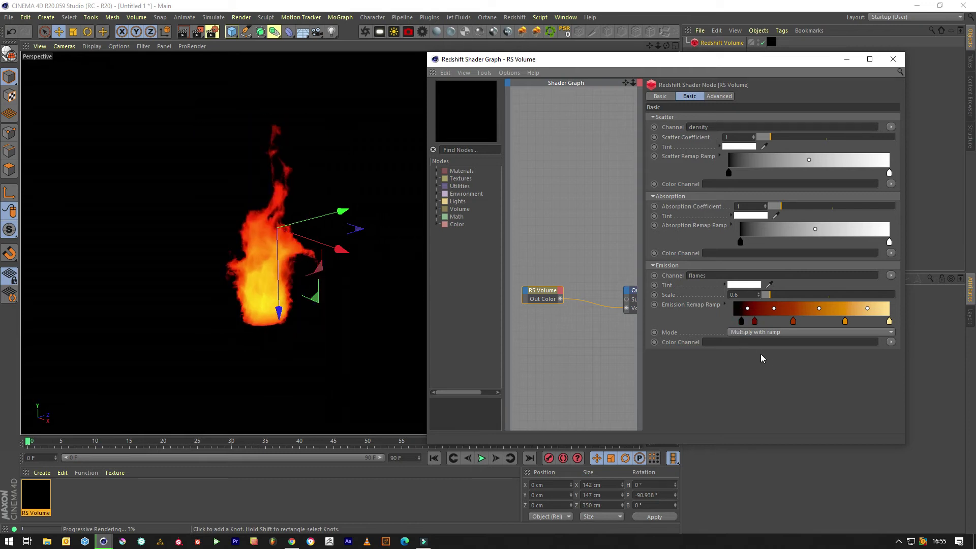
Compress the emission ramp's colored knots toward the black start, moving the red-orange knot to about 28 % and the pale yellow knot to about 55 %.
click(741, 326)
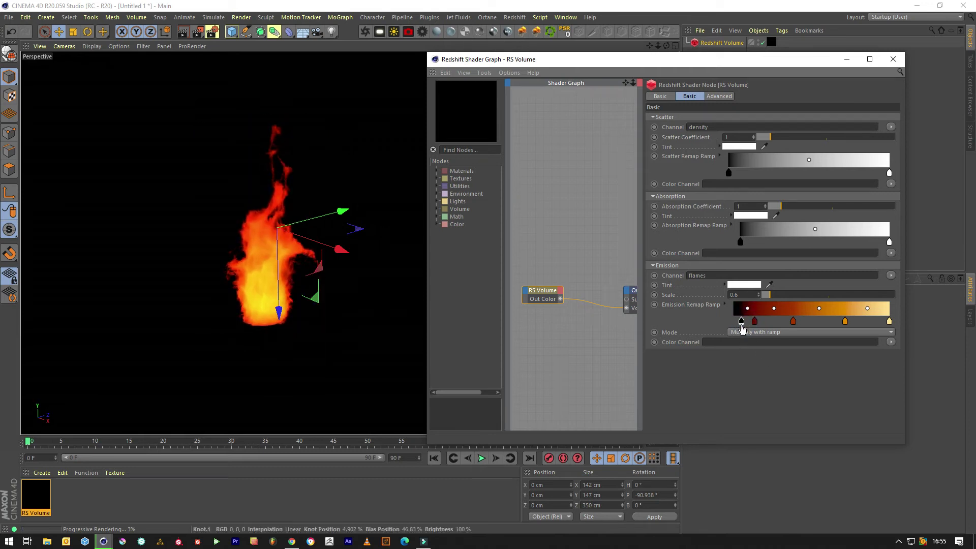
mouse_move(741, 329)
mouse_down()
mouse_move(733, 325)
mouse_move(741, 326)
mouse_up()
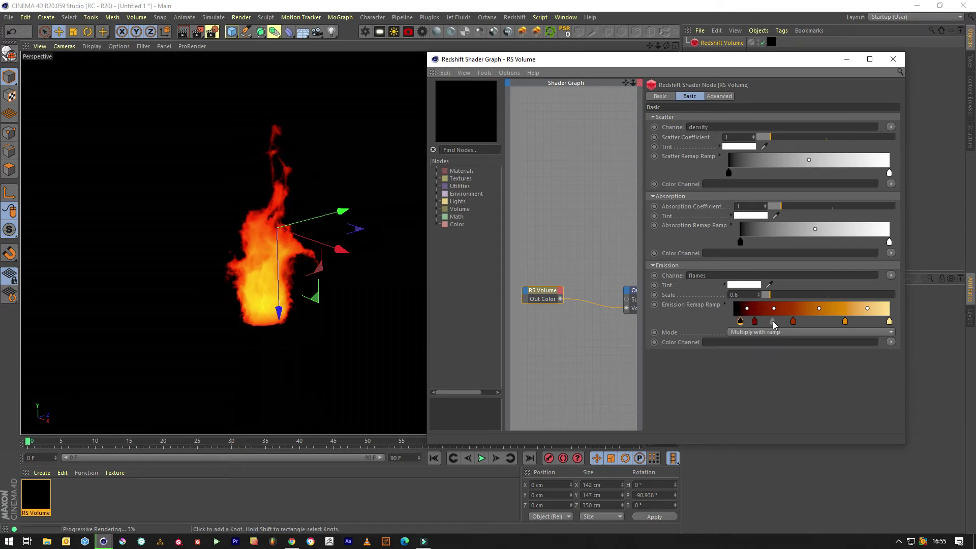
click(757, 322)
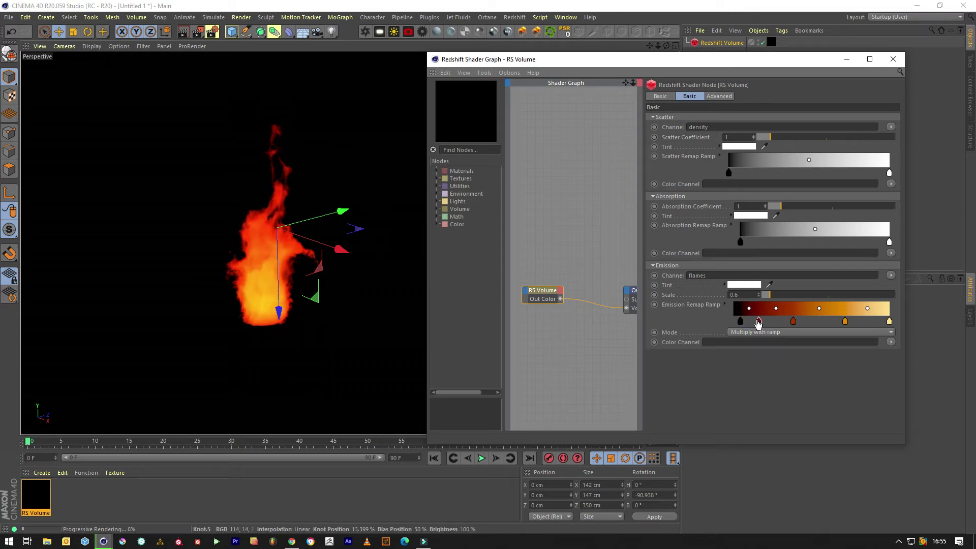
drag(755, 322, 778, 327)
drag(845, 321, 810, 325)
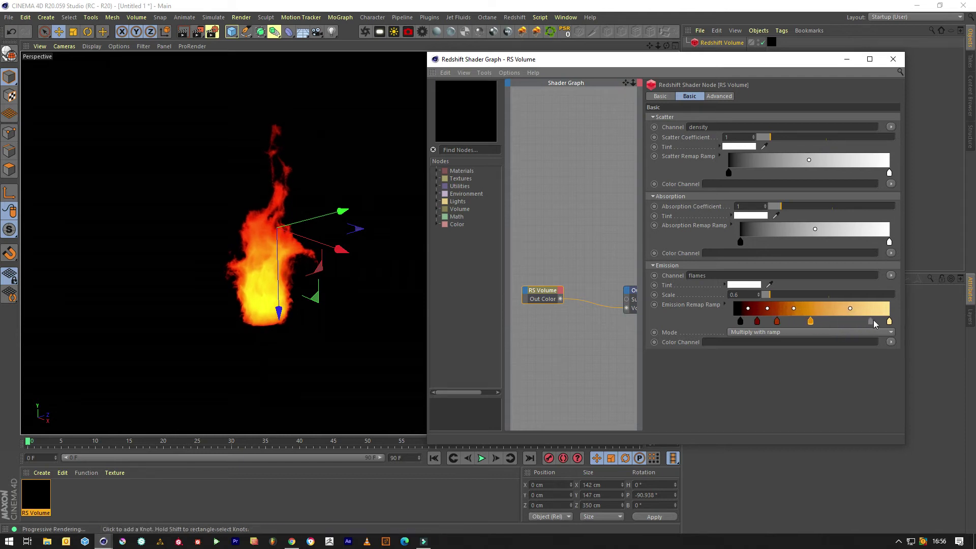
drag(888, 321, 802, 326)
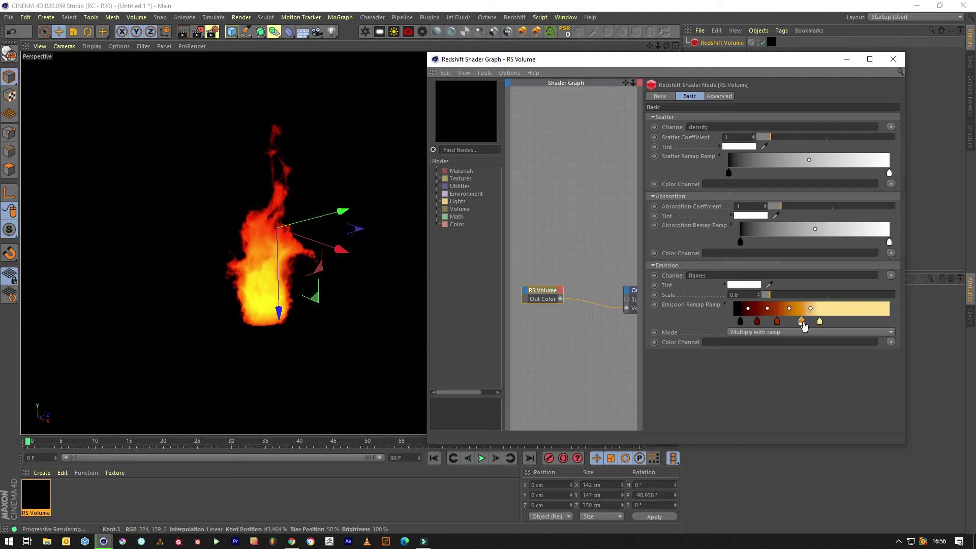
Add a black knot with 0 % value at about 83 % on the emission ramp and spread the orange and pale yellow knots slightly toward it.
double_click(864, 323)
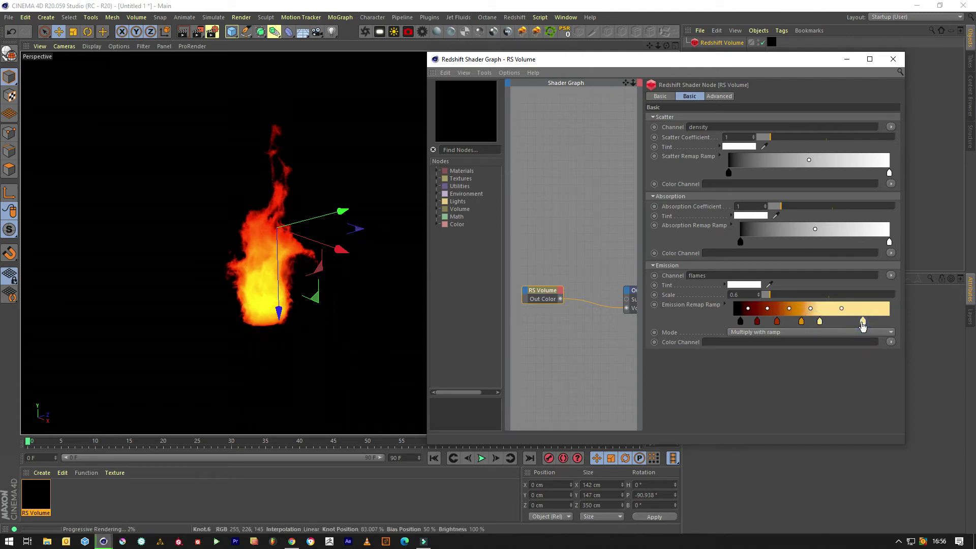
drag(828, 353, 765, 357)
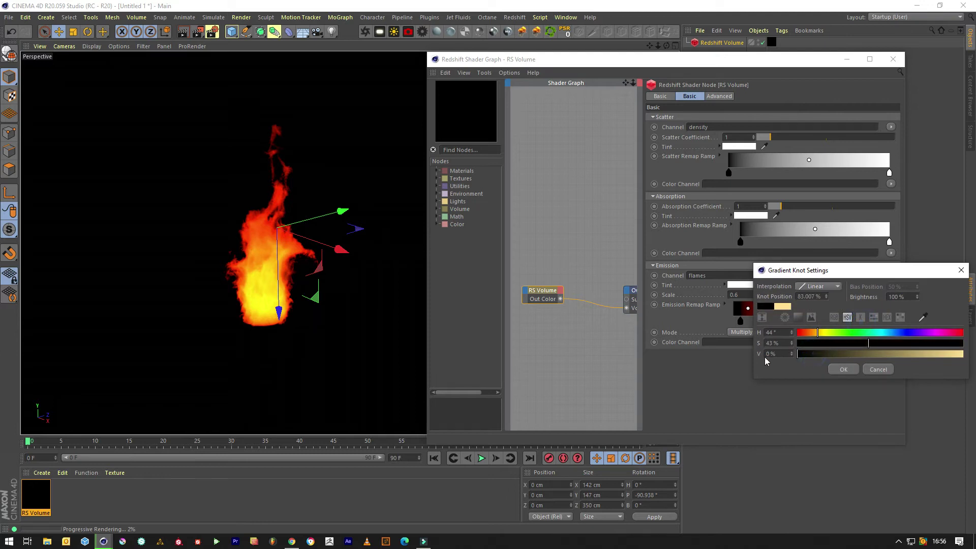
click(860, 343)
click(843, 369)
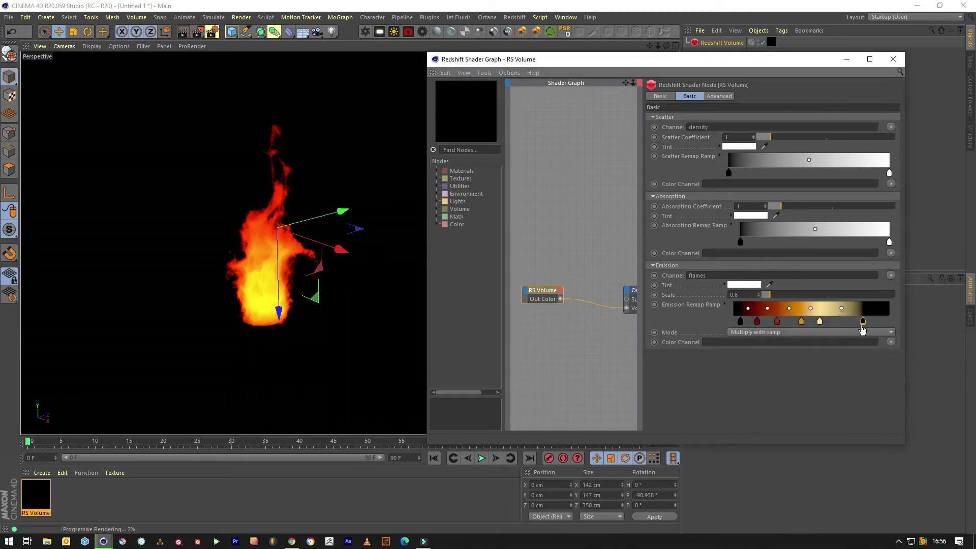
drag(864, 322, 806, 322)
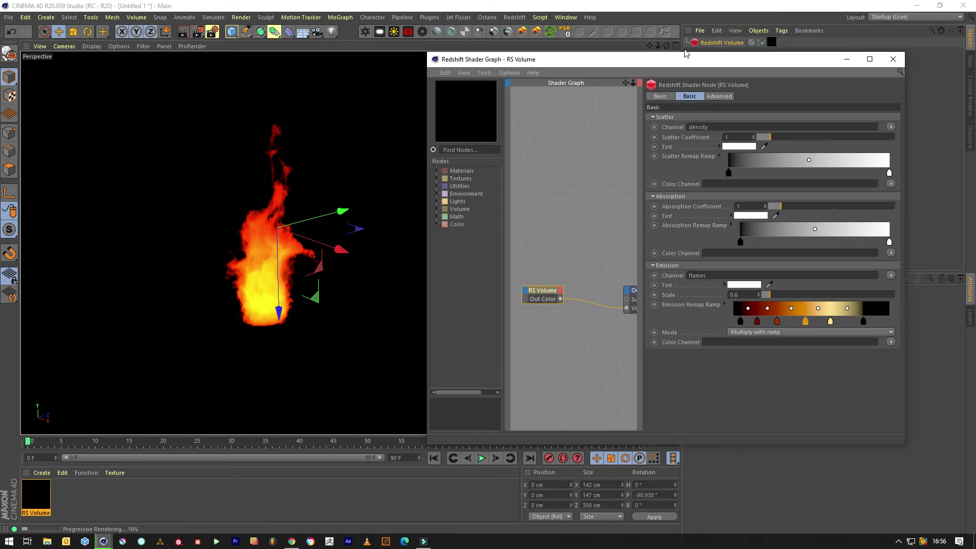
Set the emission scale to 0.51 with a pale pink tint and close the shader graph.
drag(658, 46, 626, 66)
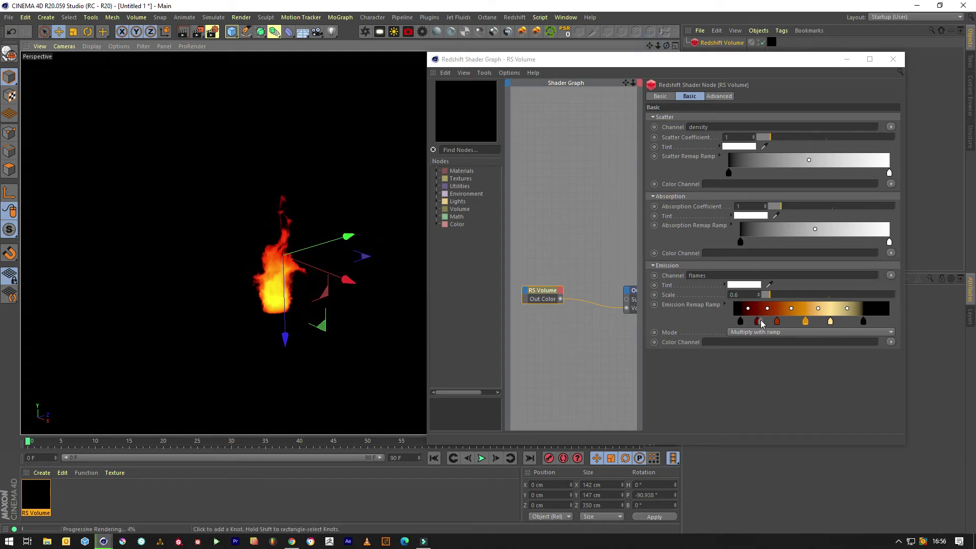
drag(768, 295, 782, 296)
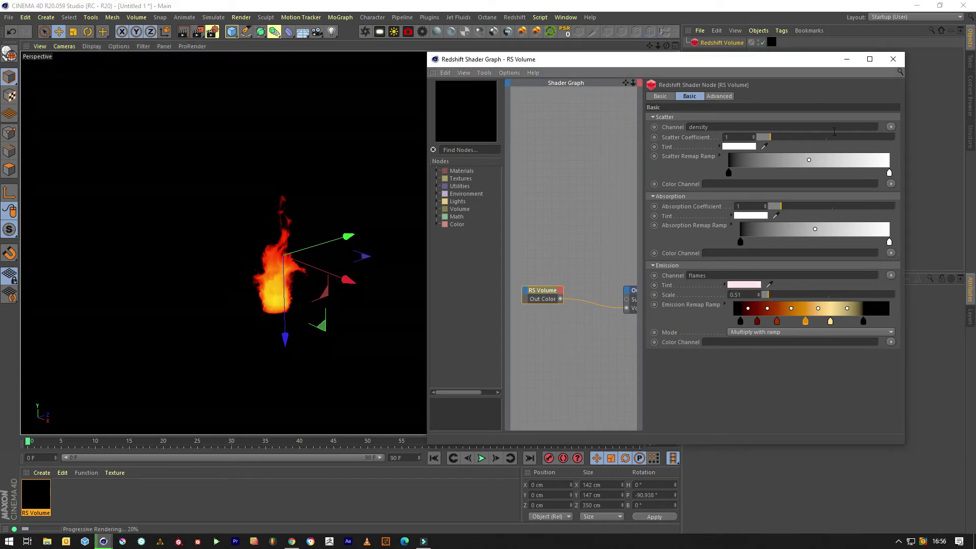
drag(768, 62, 672, 47)
click(830, 59)
Detect the frame range of the VDB sequence in the Redshift Volume object's animation settings.
click(718, 45)
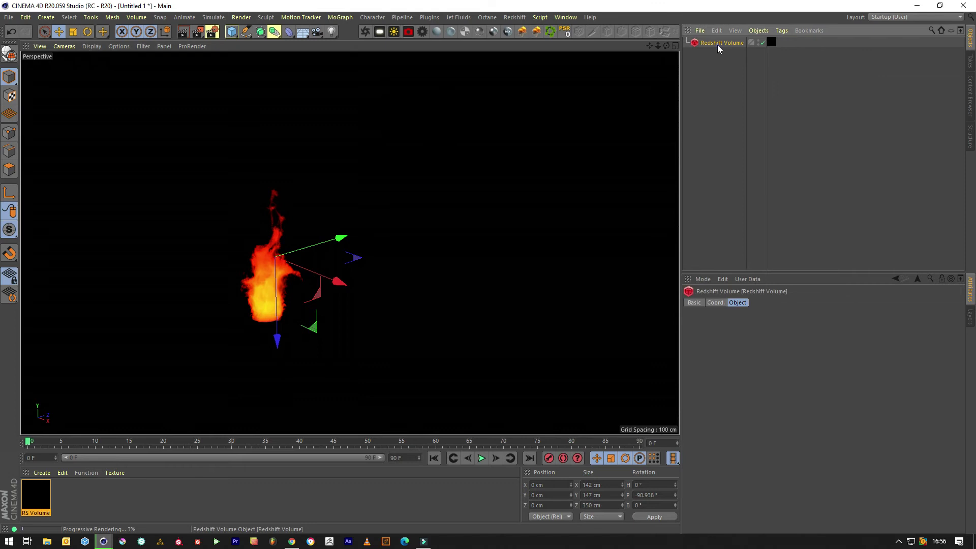
click(815, 164)
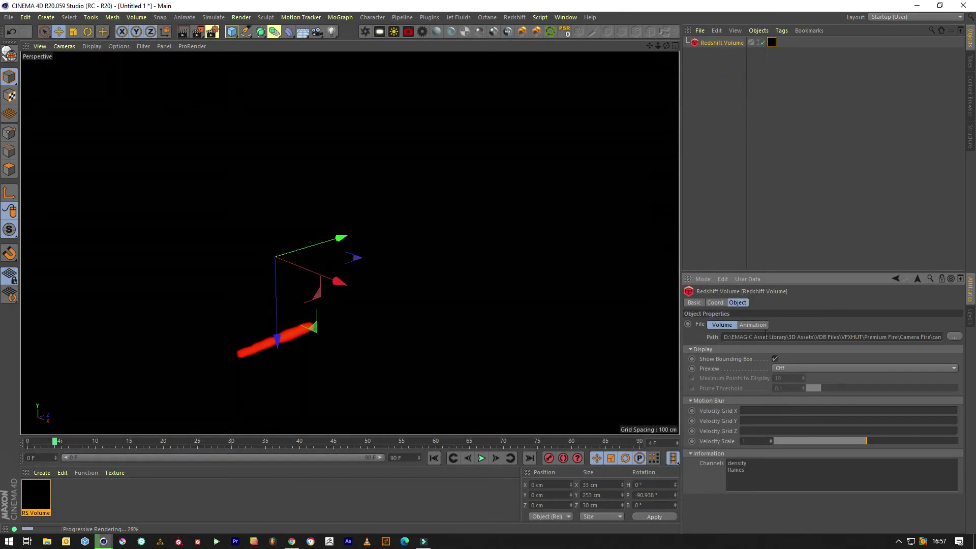
click(752, 324)
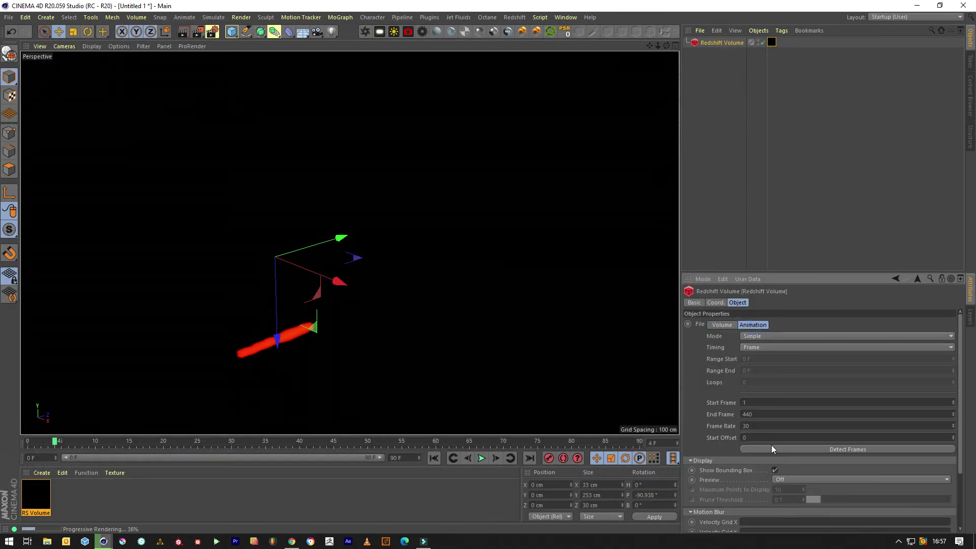
Set the project's end frame to 300 and extend the visible timeline range to the full length.
double_click(404, 457)
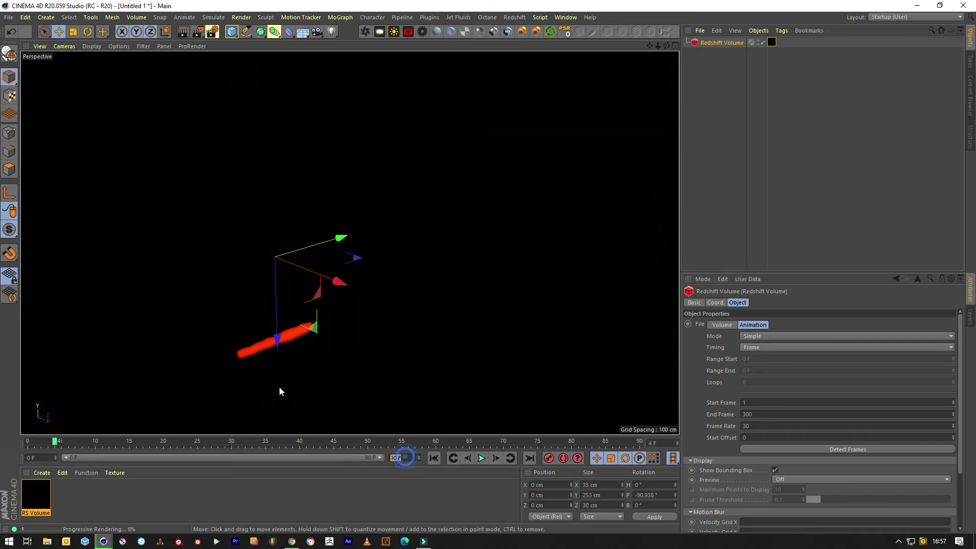
text(300)
key(Return)
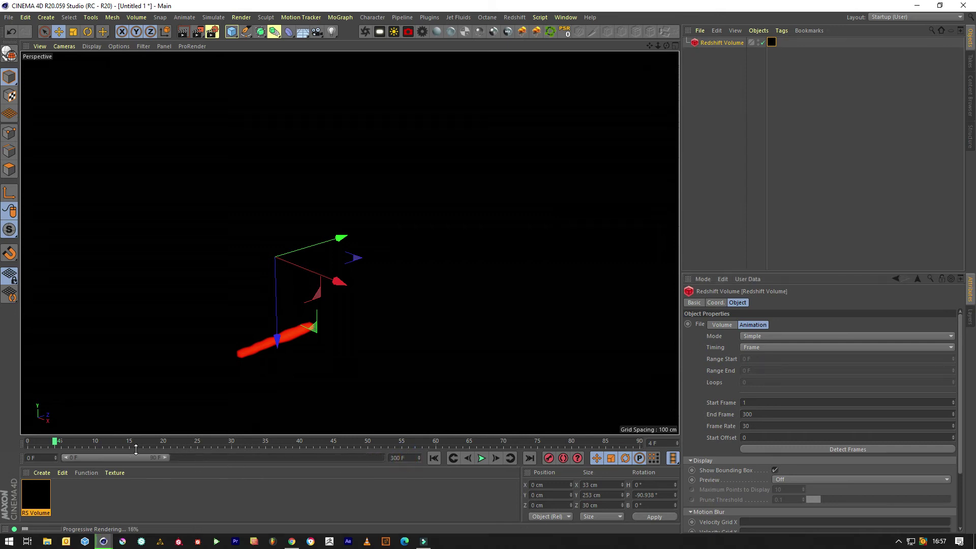
drag(164, 458, 380, 460)
Go to frame 144 of the fire animation and deselect the volume object.
click(322, 442)
click(742, 190)
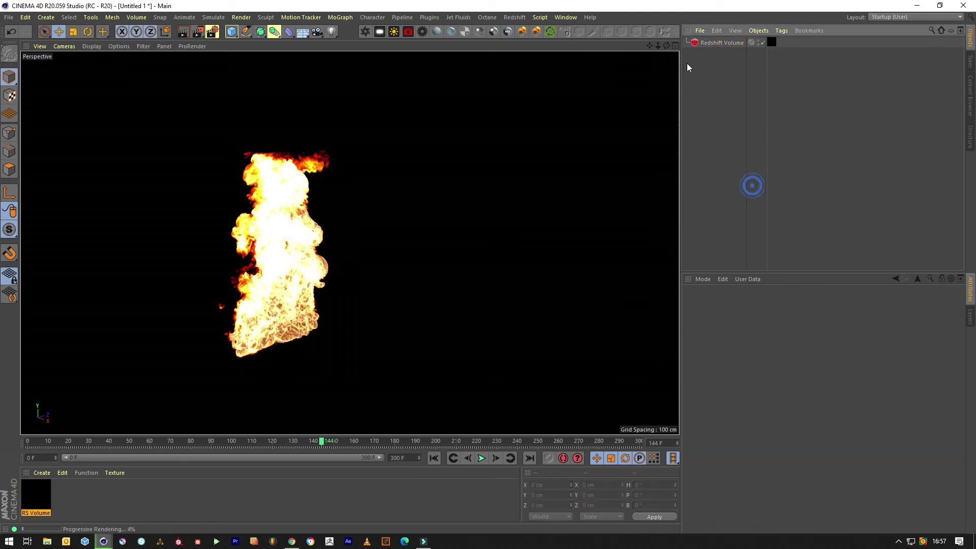
mouse_move(667, 45)
mouse_down()
mouse_move(628, 49)
mouse_move(689, 47)
mouse_move(652, 45)
mouse_up()
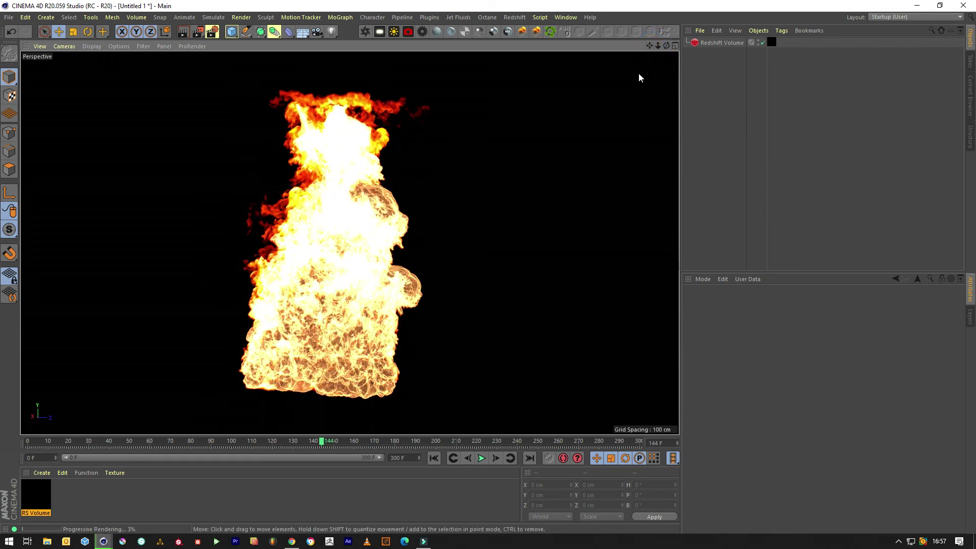
Set the RS Volume material's emission scale to 0.21 and refine its ramp by removing the dark red knot and moving the black end knot to about 77 %.
click(772, 44)
click(41, 495)
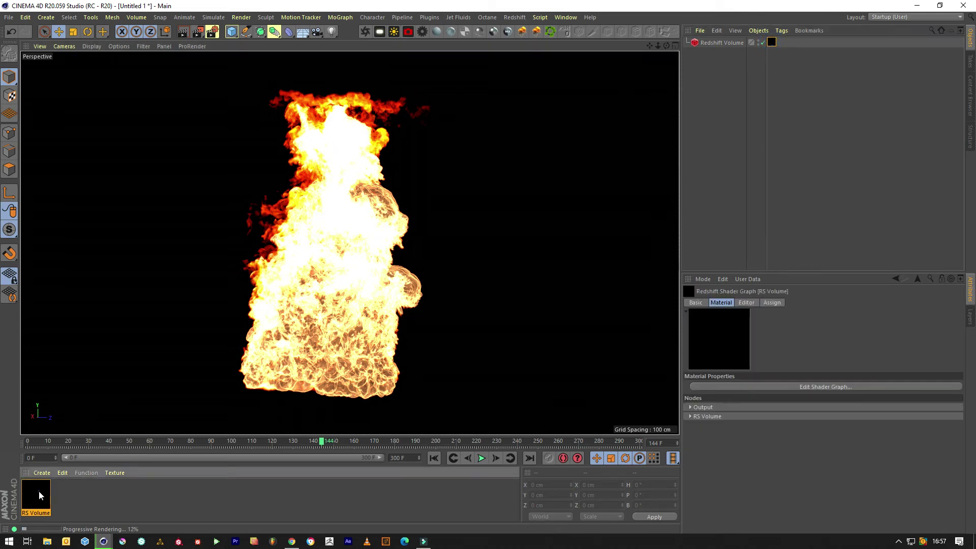
double_click(41, 495)
drag(318, 22, 751, 67)
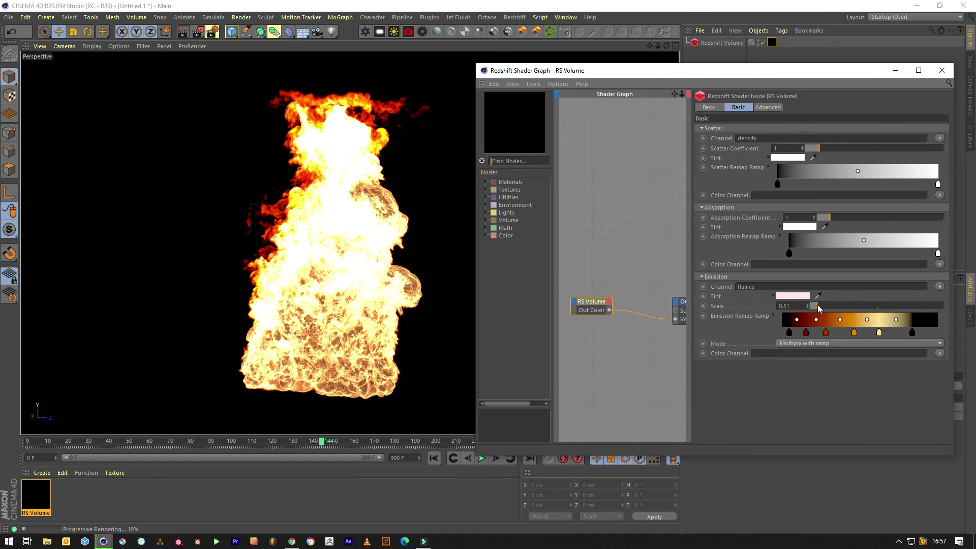
drag(814, 305, 806, 383)
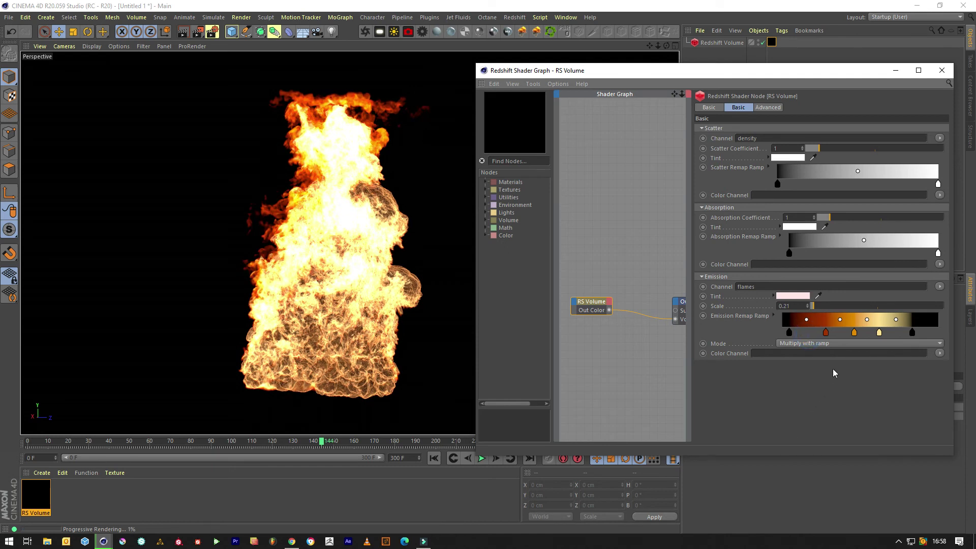
mouse_move(913, 332)
mouse_down()
mouse_move(966, 335)
mouse_move(877, 334)
mouse_move(946, 334)
mouse_move(903, 333)
mouse_up()
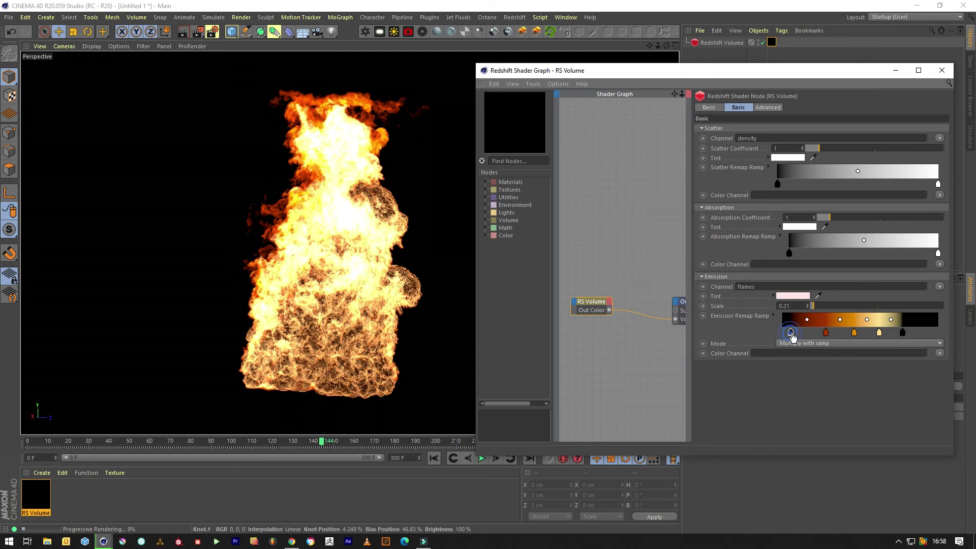
Remove the emission ramp's red knot and reposition the black knots at about 26 % and 96 %, orange at 57 % and pale yellow at 80 %.
drag(789, 333, 825, 337)
drag(902, 333, 932, 335)
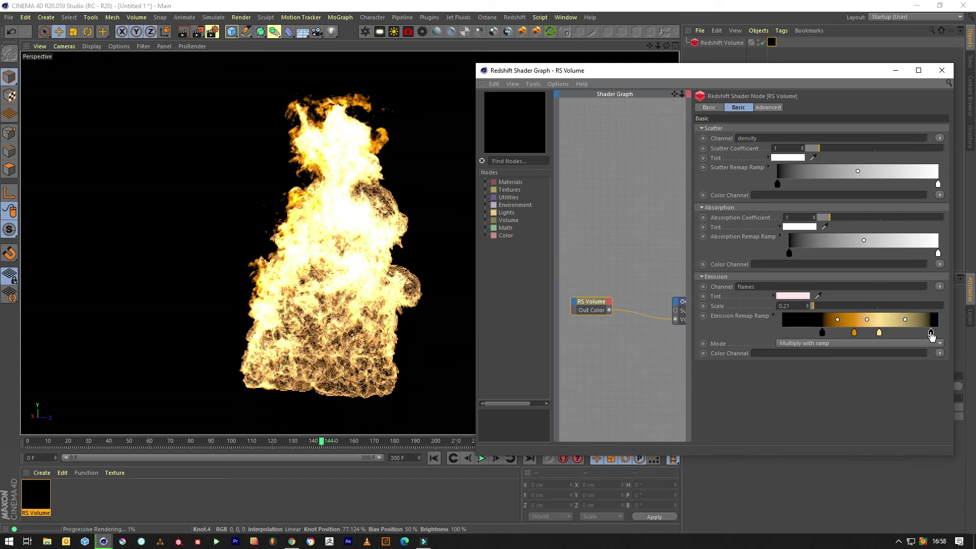
mouse_move(882, 340)
mouse_down()
mouse_move(916, 340)
mouse_move(865, 340)
mouse_move(910, 340)
mouse_move(864, 336)
mouse_move(875, 338)
mouse_up()
click(874, 334)
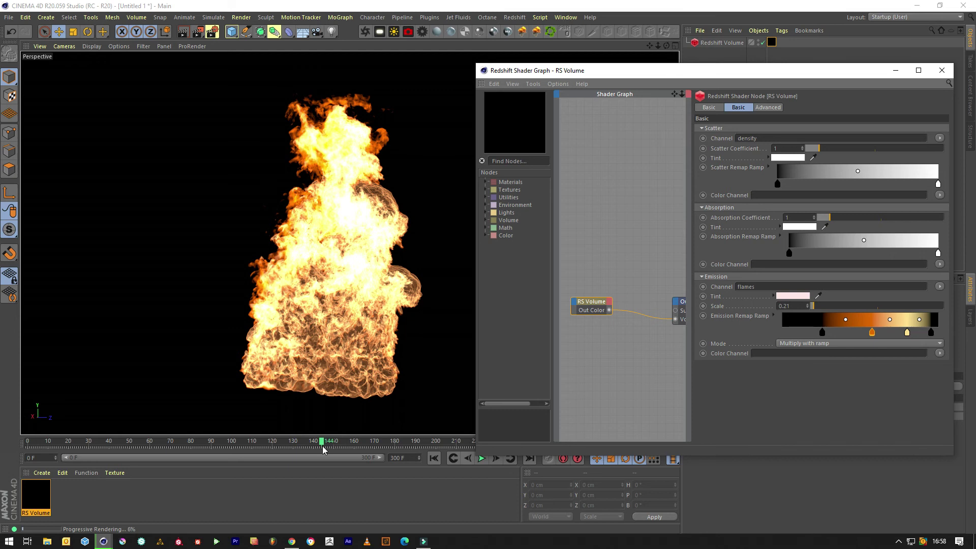
Set the RS Volume material's emission scale to 0.1 and its scatter coefficient to 1.3.
mouse_move(816, 306)
mouse_down()
mouse_move(808, 310)
mouse_move(817, 306)
mouse_up()
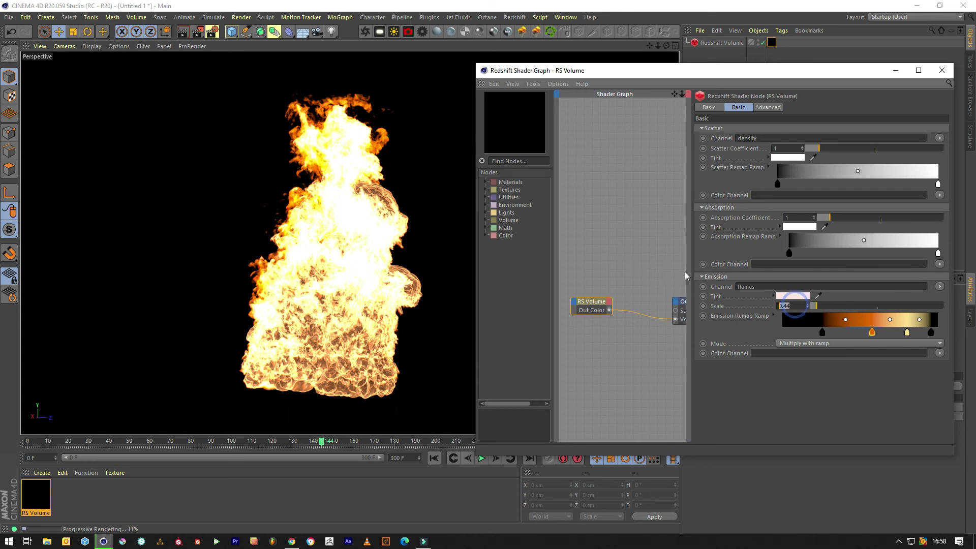
text(0.1)
key(Return)
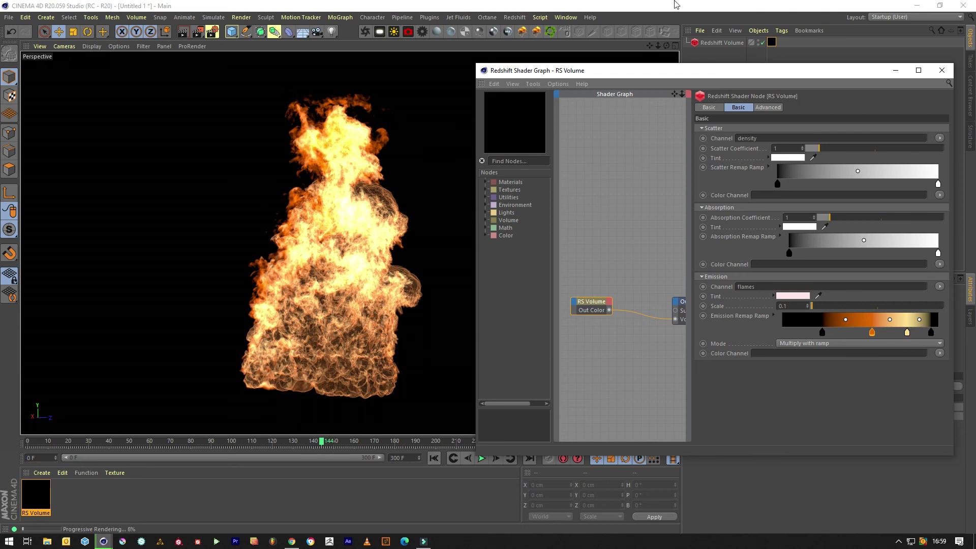
drag(658, 45, 658, 49)
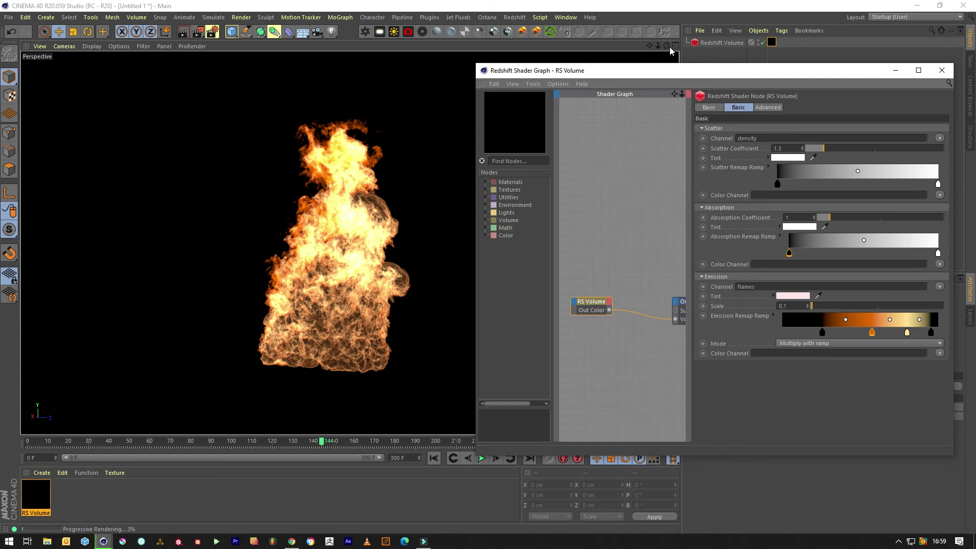
mouse_move(667, 45)
mouse_down()
mouse_move(616, 46)
mouse_move(676, 46)
mouse_up()
drag(350, 243, 349, 243)
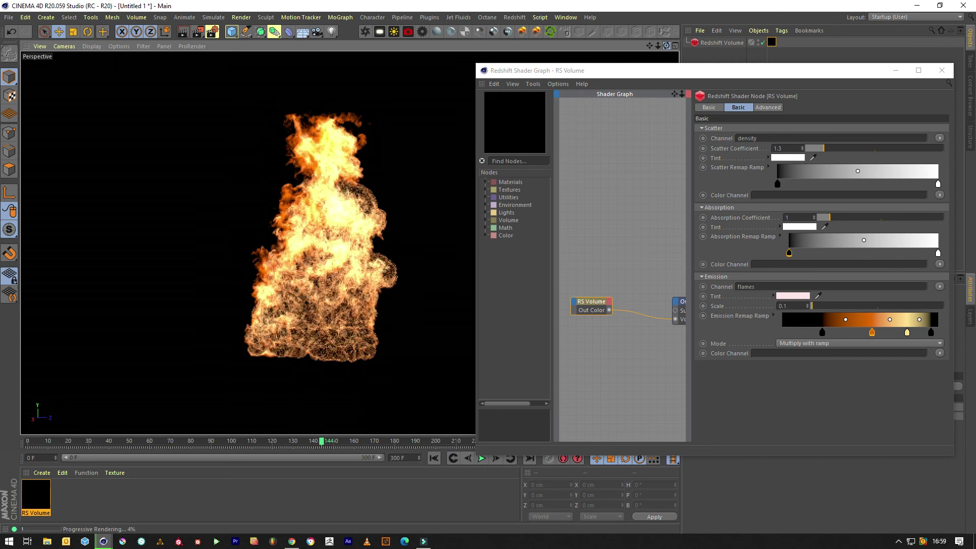
drag(666, 46, 618, 51)
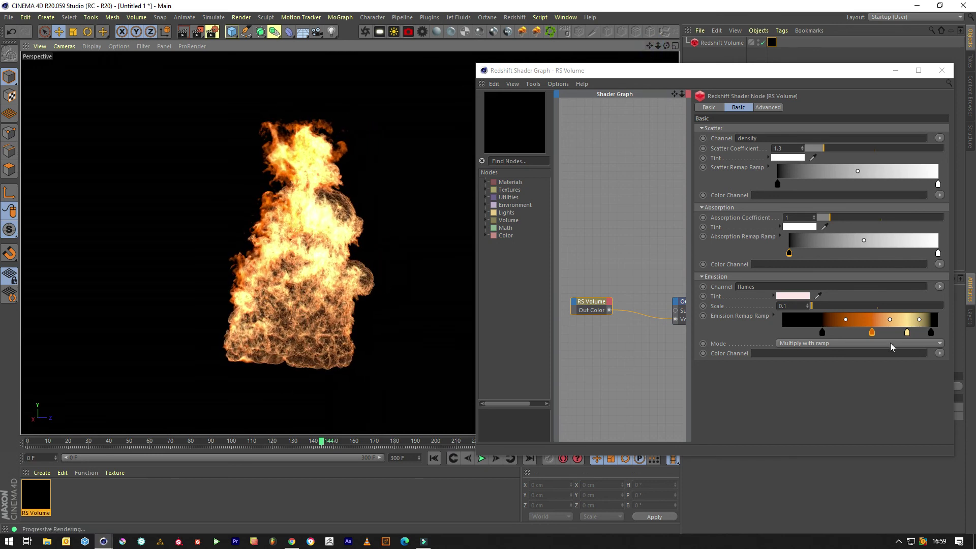
Remove the emission ramp's black end knot, place the pale yellow knot at the far end and shift the black start knot slightly inward.
drag(932, 333, 951, 401)
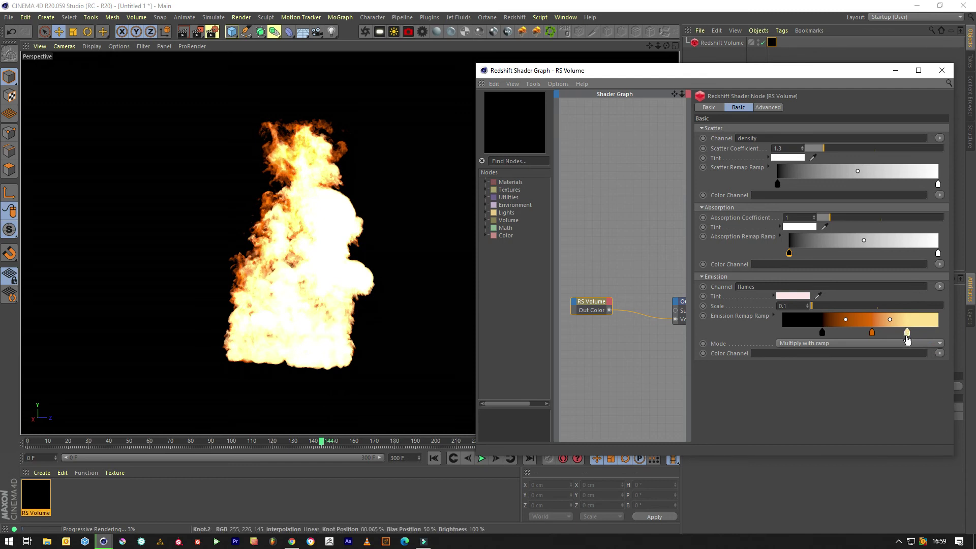
drag(907, 333, 959, 332)
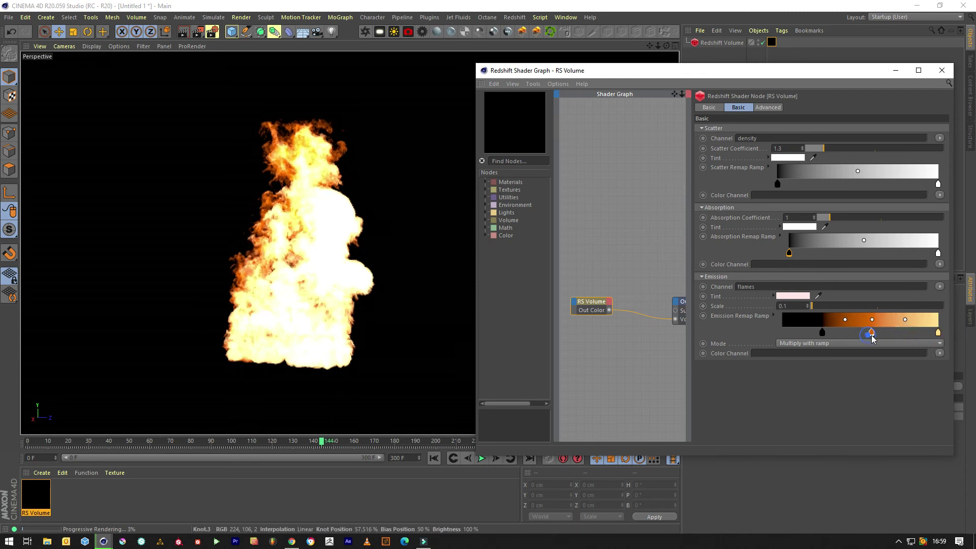
drag(823, 335, 754, 333)
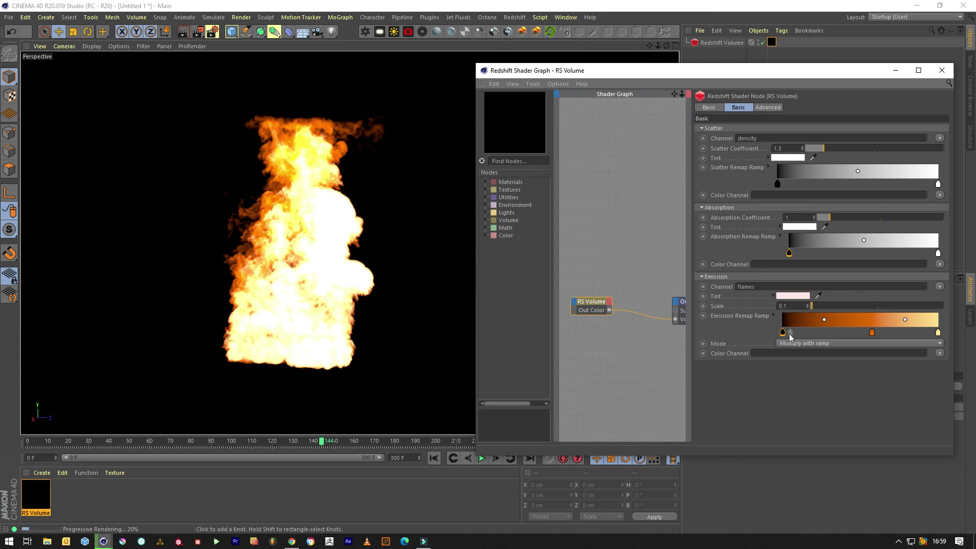
drag(784, 334, 812, 332)
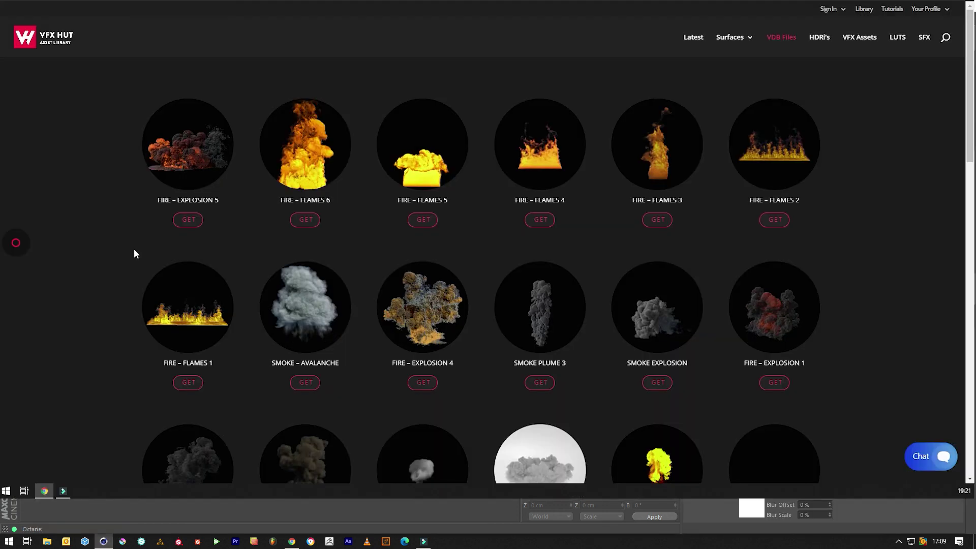
Switch to the browser and look through the fire, smoke and explosion assets on the VFX Hut VDB Files page.
scroll(114, 250, down, 3)
scroll(114, 250, down, 6)
scroll(117, 252, down, 6)
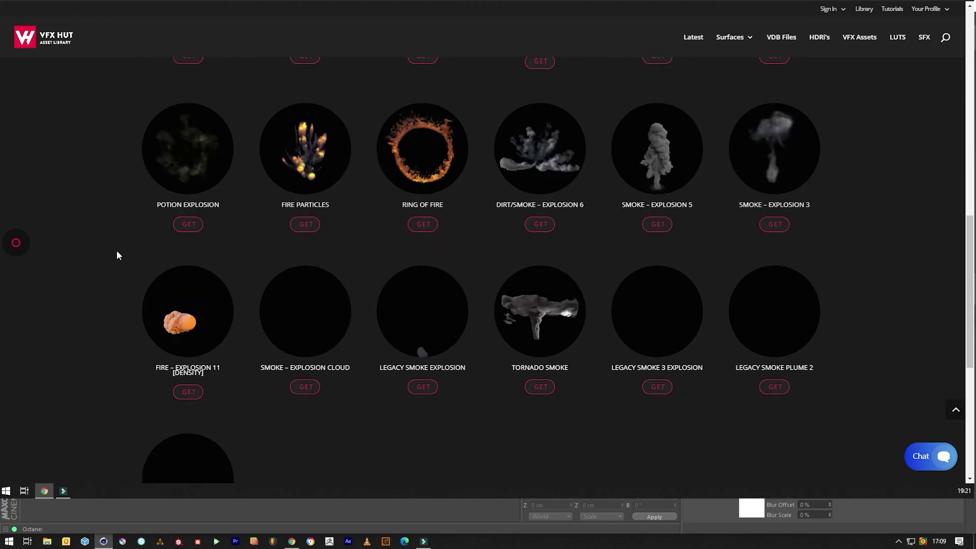
scroll(367, 335, up, 10)
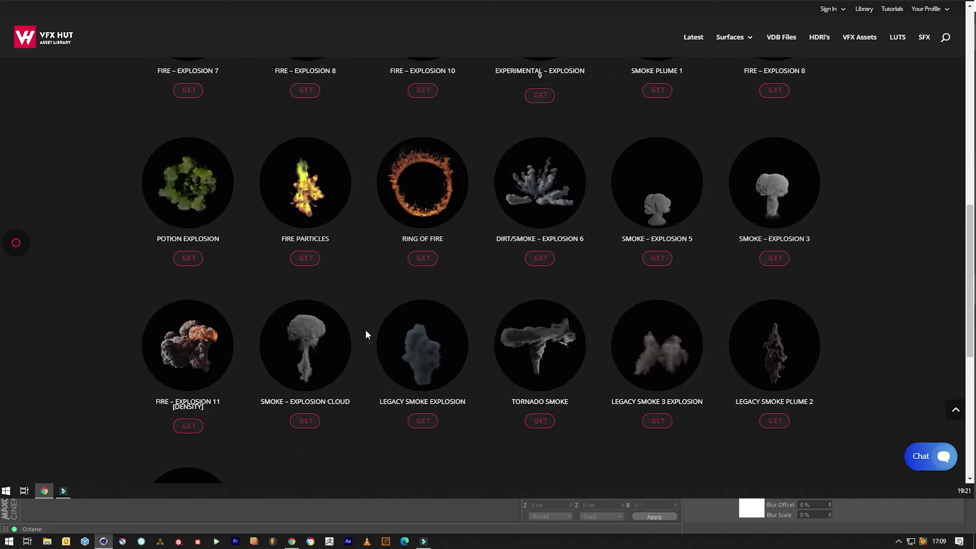
scroll(379, 305, up, 2)
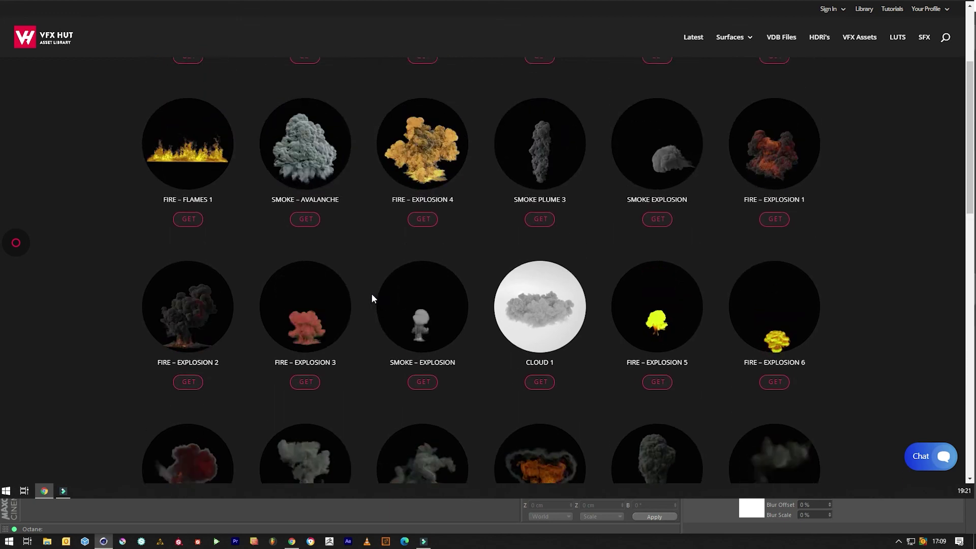
scroll(372, 294, up, 3)
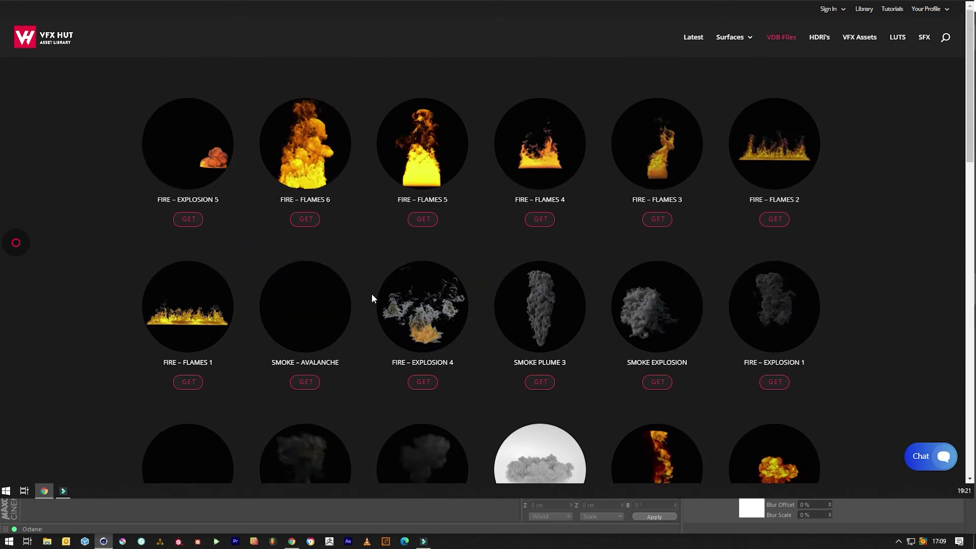
scroll(345, 286, down, 2)
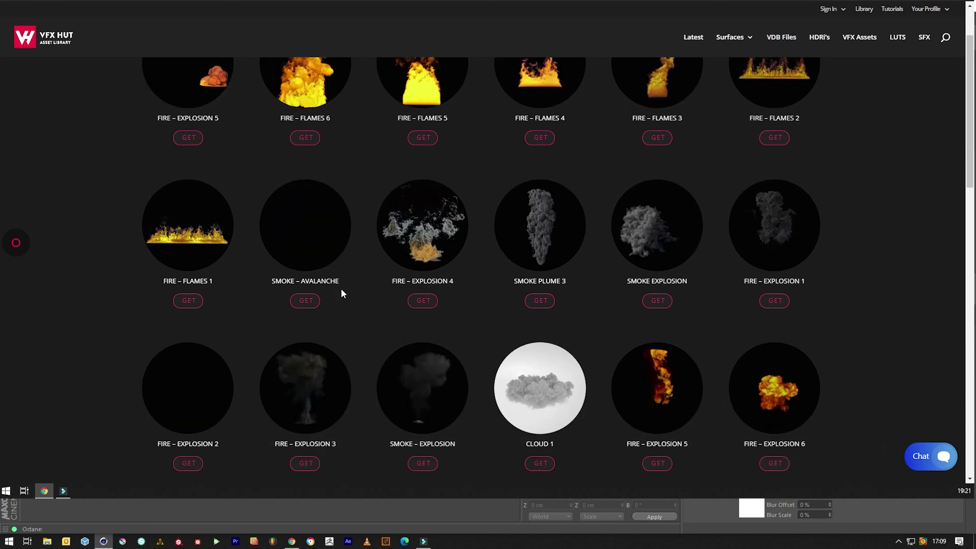
scroll(336, 289, up, 2)
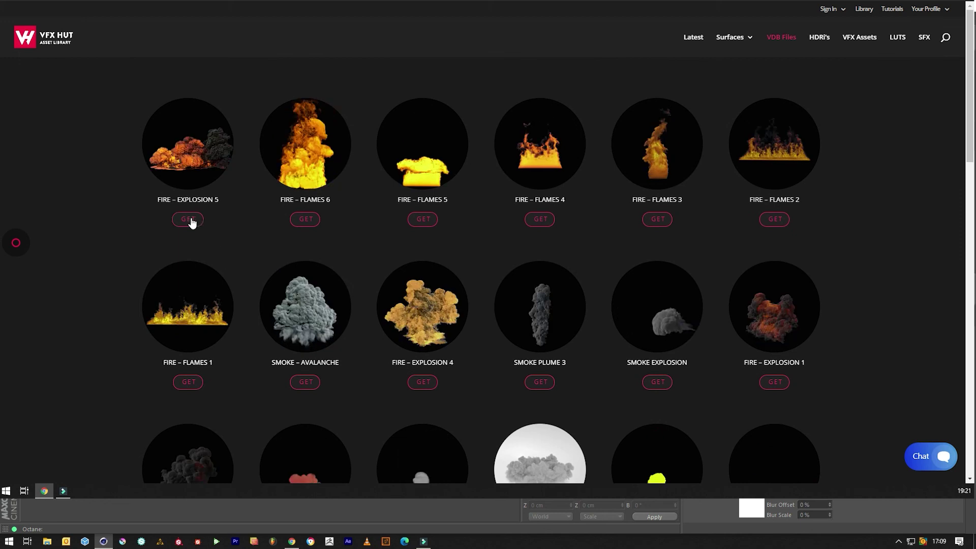